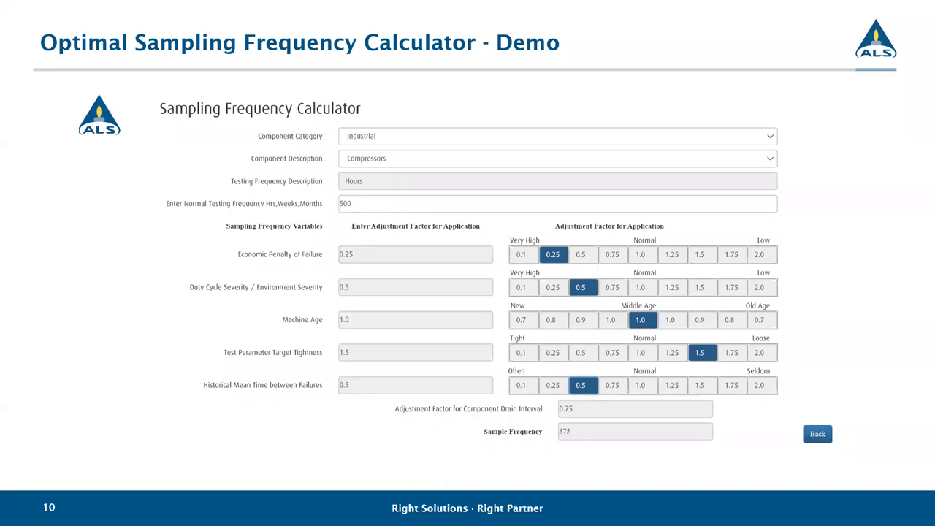
- Advance the slideshow to slide 11, the ROI Calculators demo totaling $5,346,360
{"action": "key", "text": "Right"}
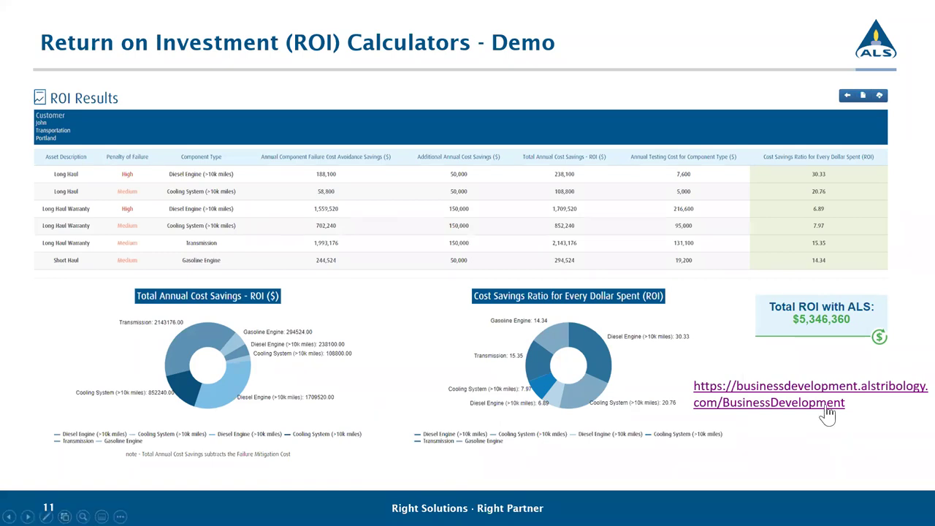
- Follow the business development portal link and launch the Sampling Frequency Calculator app
{"action": "left_click", "coordinate": [773, 403]}
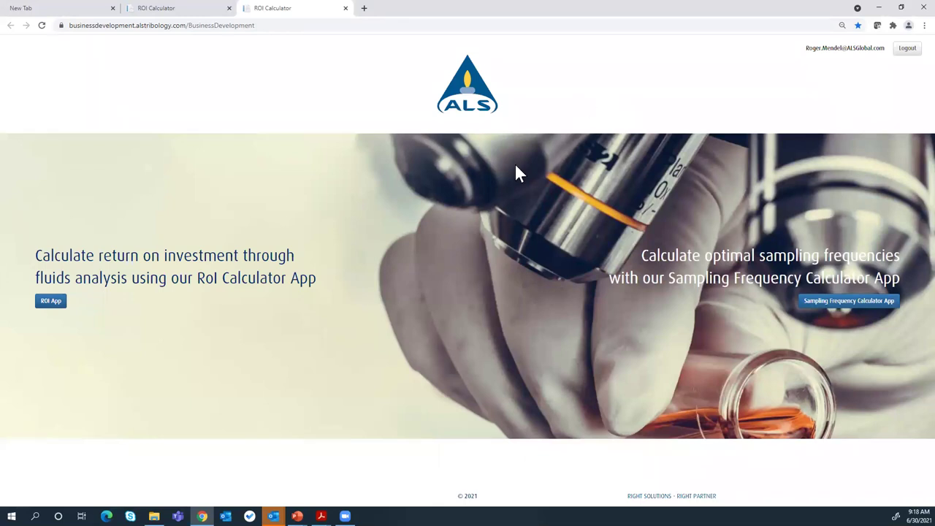
{"action": "left_click", "coordinate": [825, 307]}
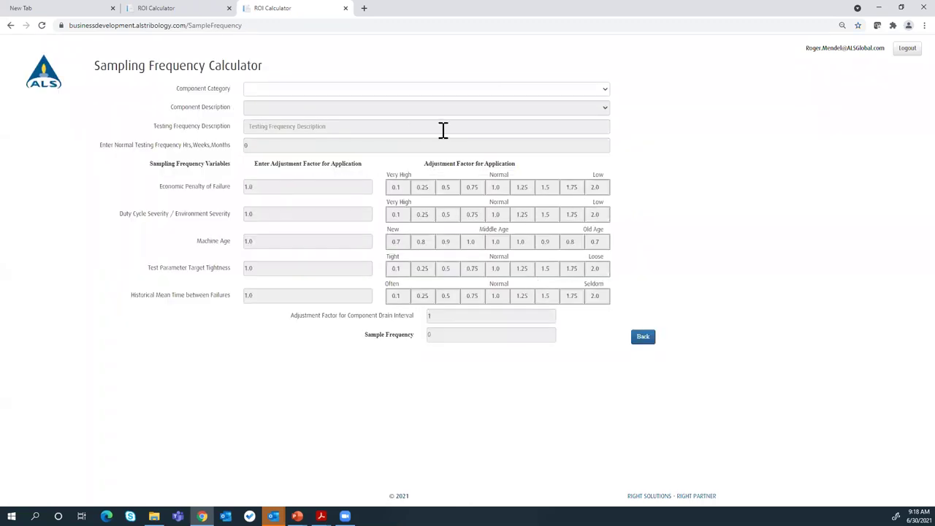
- Set Component Category to Over the Road and Component Description to Engine,Diesel
{"action": "left_click", "coordinate": [605, 89]}
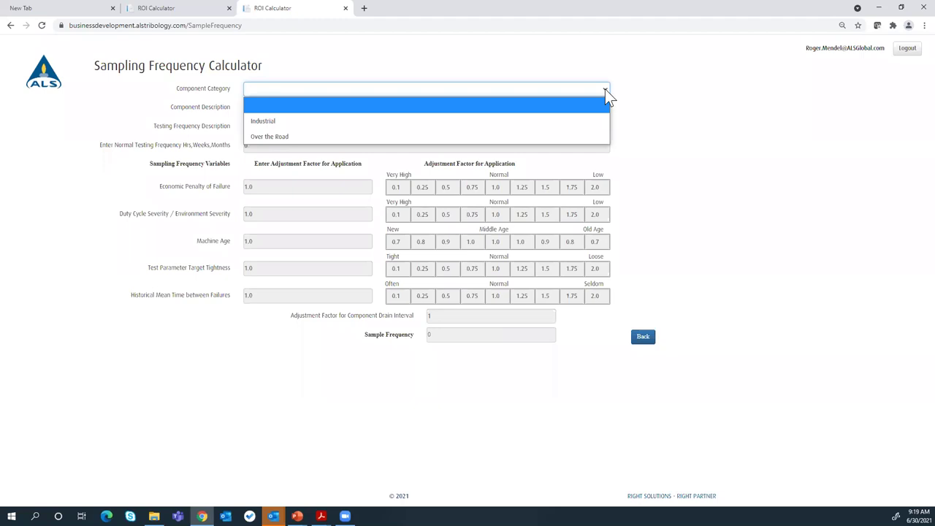
{"action": "left_click", "coordinate": [552, 126]}
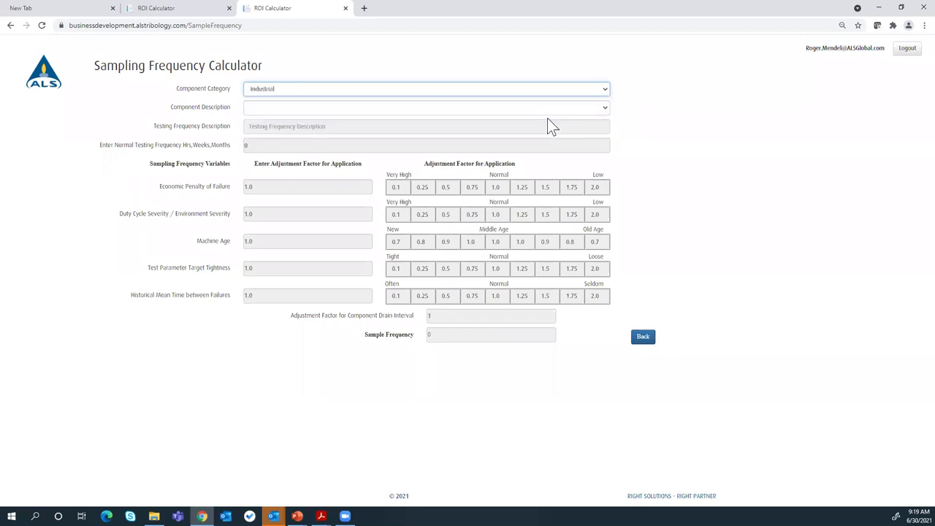
{"action": "left_click", "coordinate": [606, 94]}
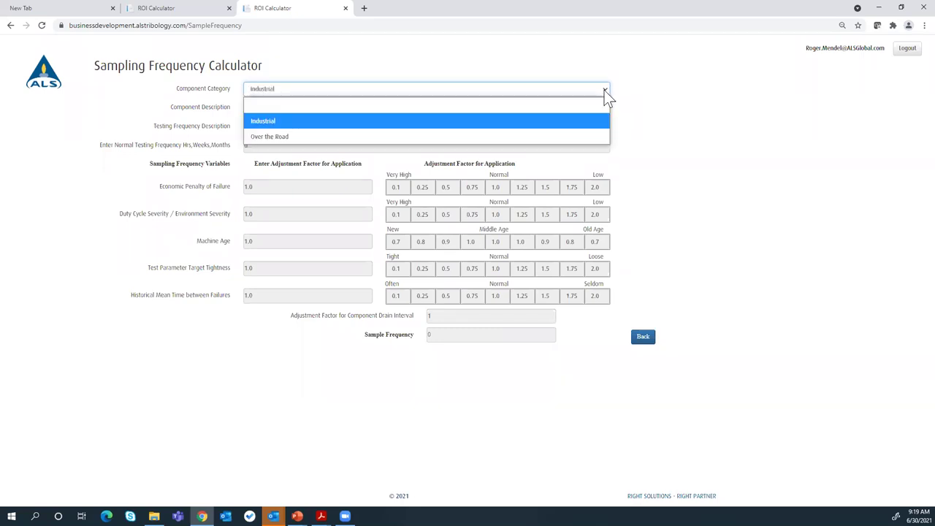
{"action": "left_click", "coordinate": [555, 136]}
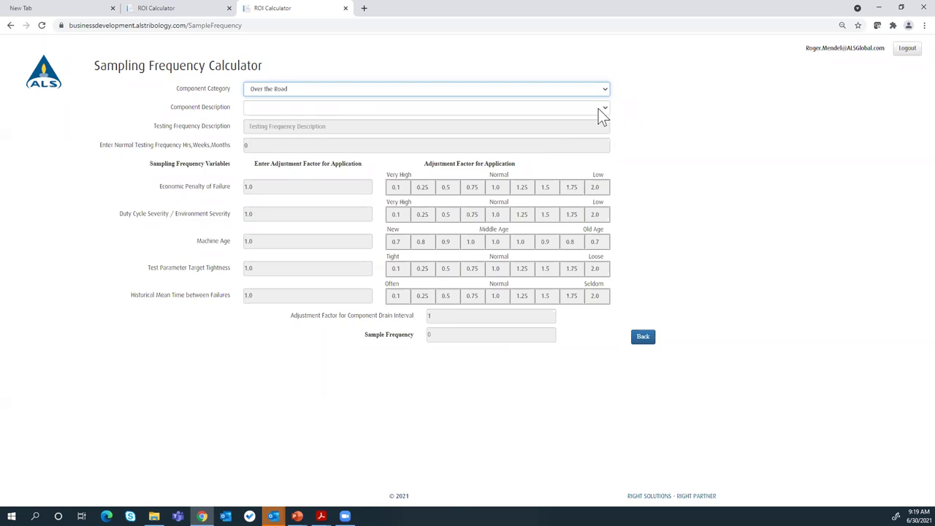
{"action": "left_click", "coordinate": [602, 111]}
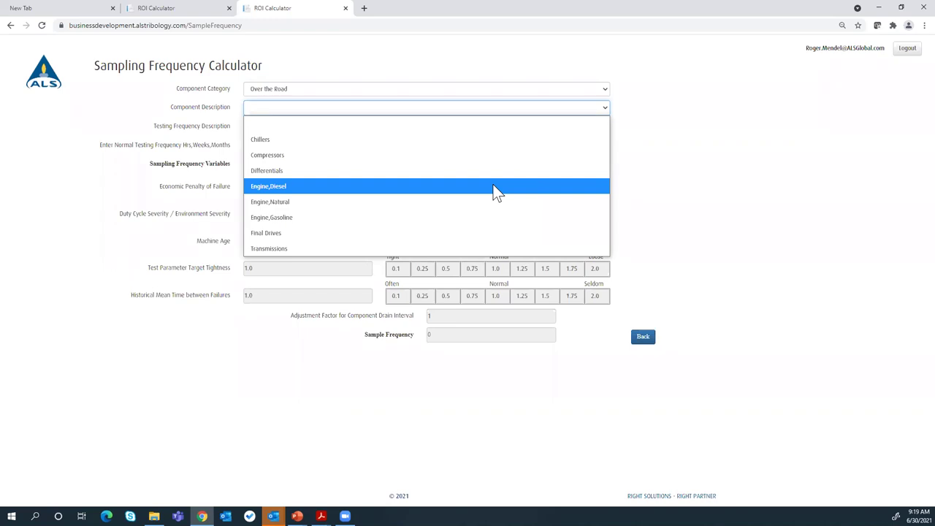
{"action": "left_click", "coordinate": [497, 192]}
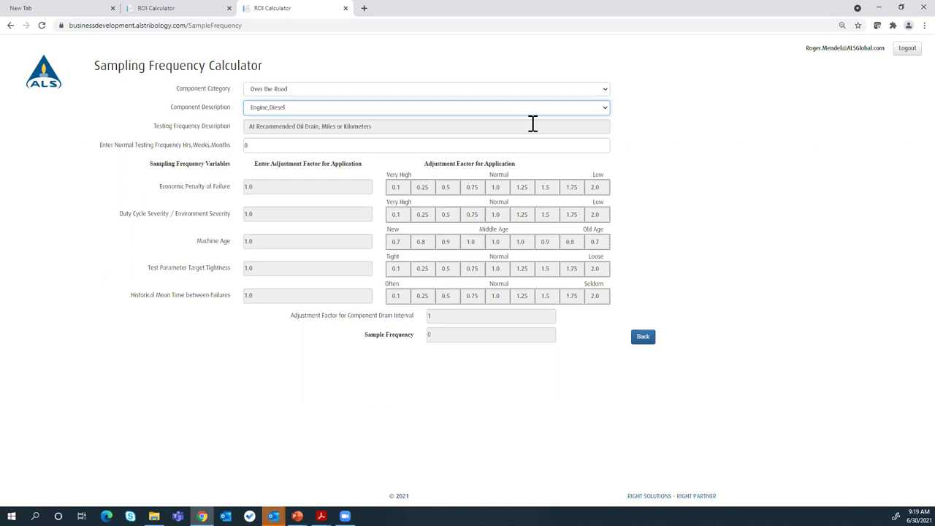
{"action": "left_click", "coordinate": [605, 91]}
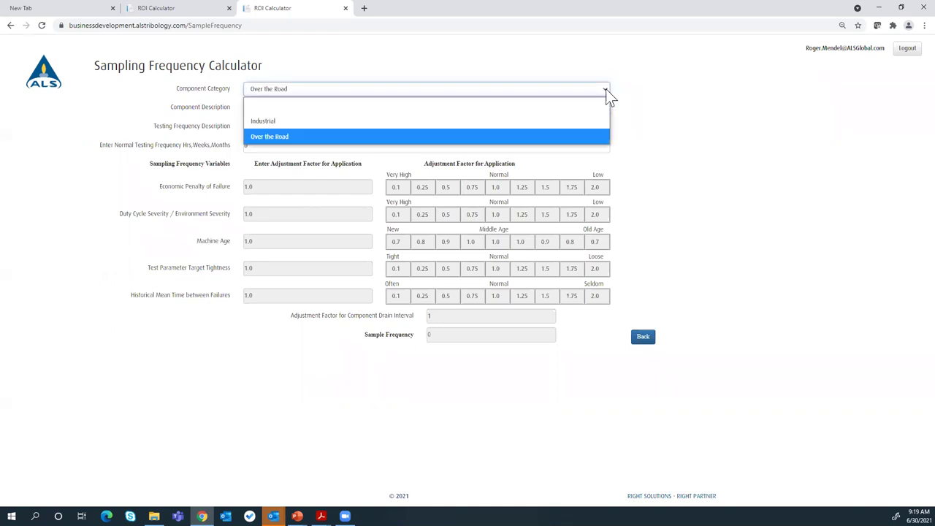
{"action": "left_click", "coordinate": [540, 121]}
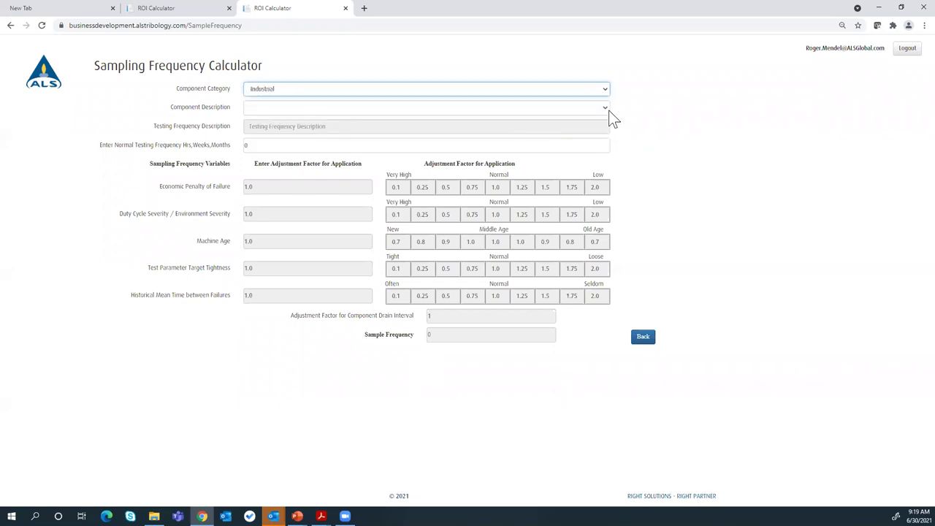
{"action": "left_click", "coordinate": [607, 109]}
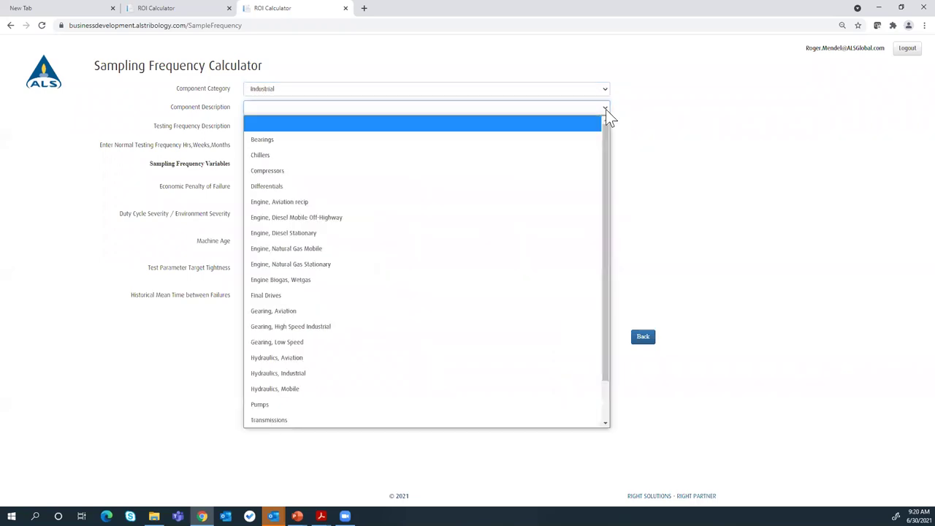
{"action": "left_click", "coordinate": [538, 171]}
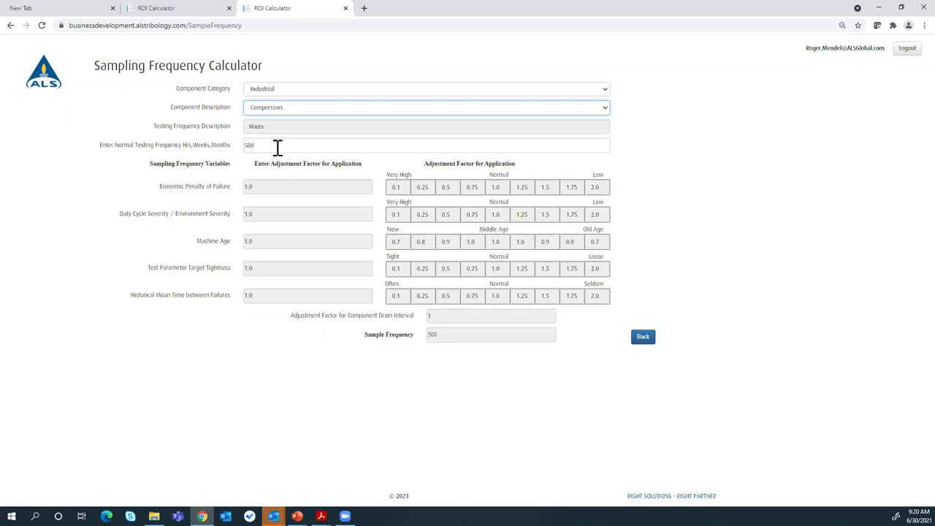
{"action": "left_click", "coordinate": [606, 91]}
{"action": "left_click", "coordinate": [544, 137]}
{"action": "left_click", "coordinate": [605, 108]}
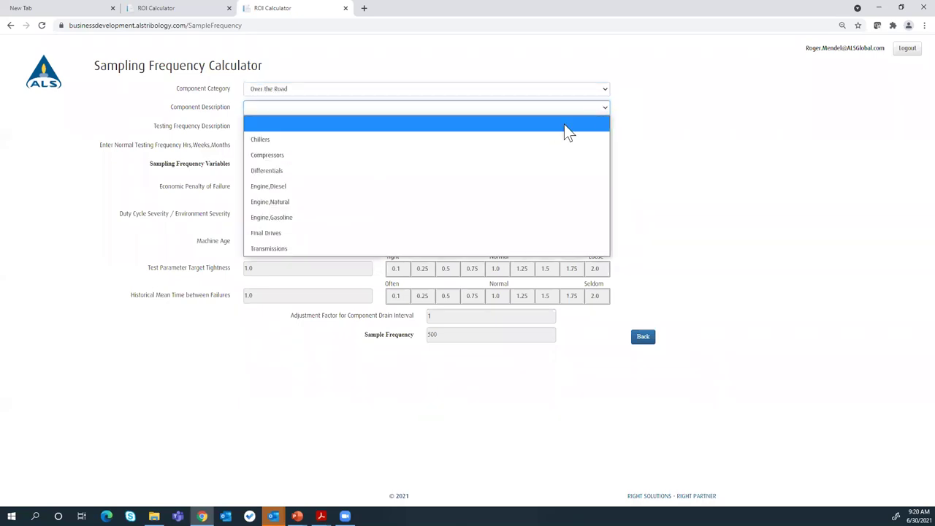
{"action": "left_click", "coordinate": [494, 186]}
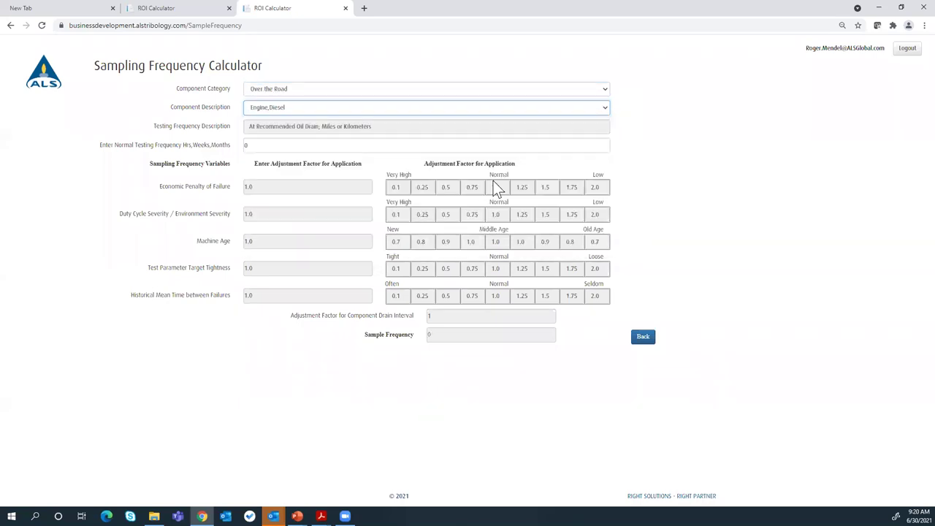
{"action": "left_click", "coordinate": [407, 146]}
- Enter 25000 as the normal testing frequency and rate economic penalty of failure at 0.25
{"action": "key", "text": "BackSpace"}
{"action": "type", "text": "25000"}
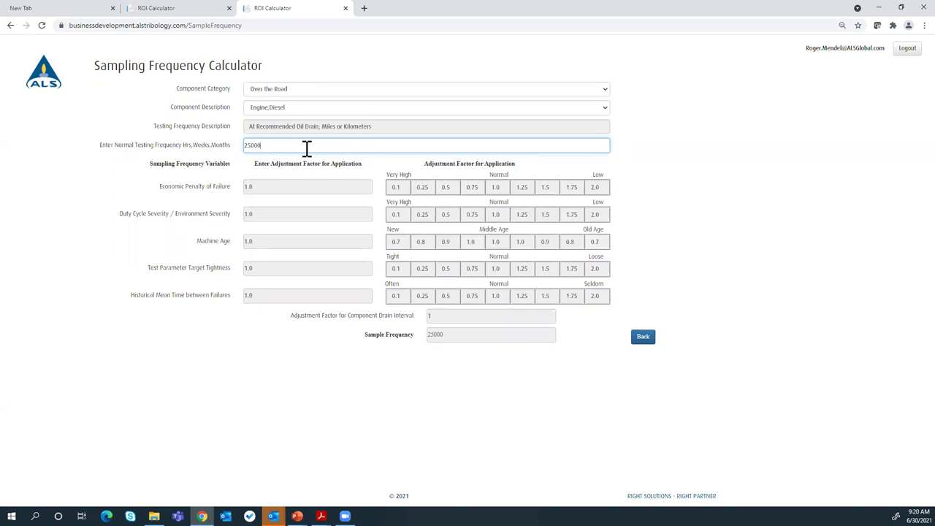
{"action": "left_click", "coordinate": [278, 187]}
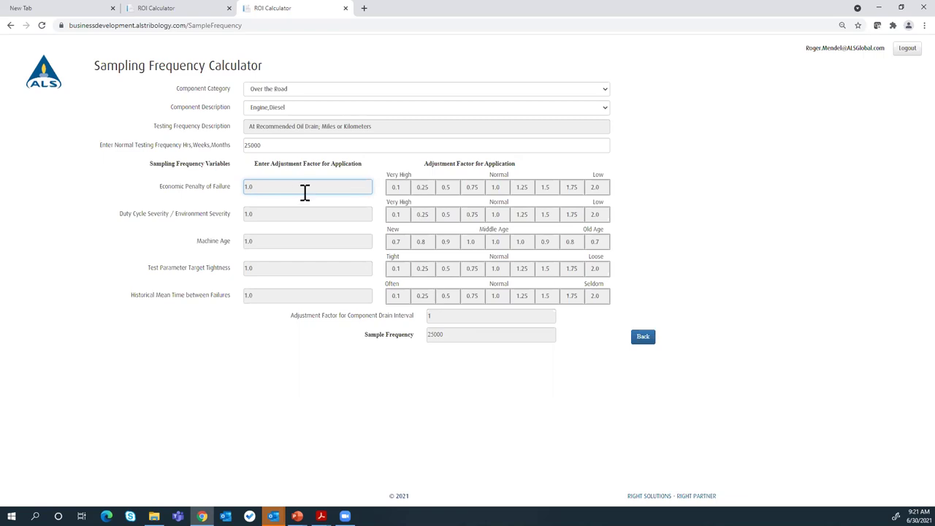
{"action": "left_click", "coordinate": [424, 191]}
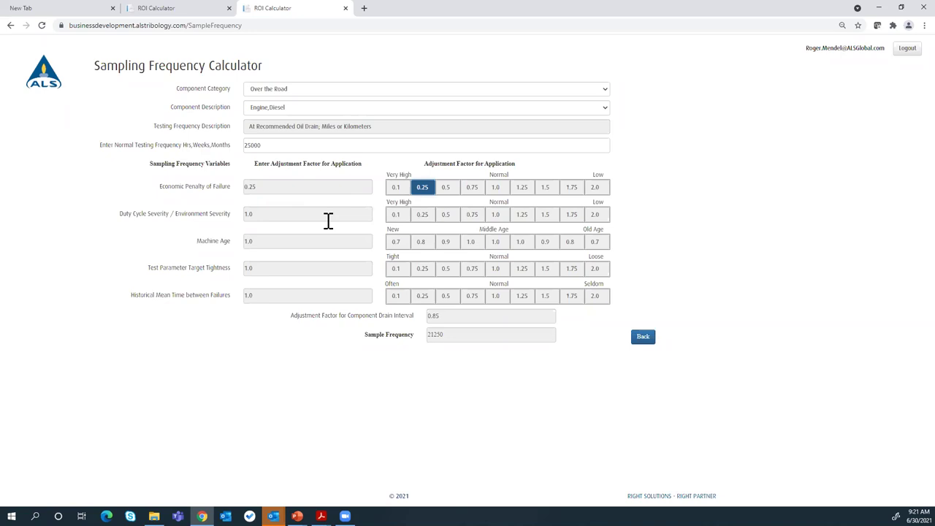
- Rate duty cycle severity at 0.25 and set machine age to Middle Age (1.0)
{"action": "left_click", "coordinate": [422, 219]}
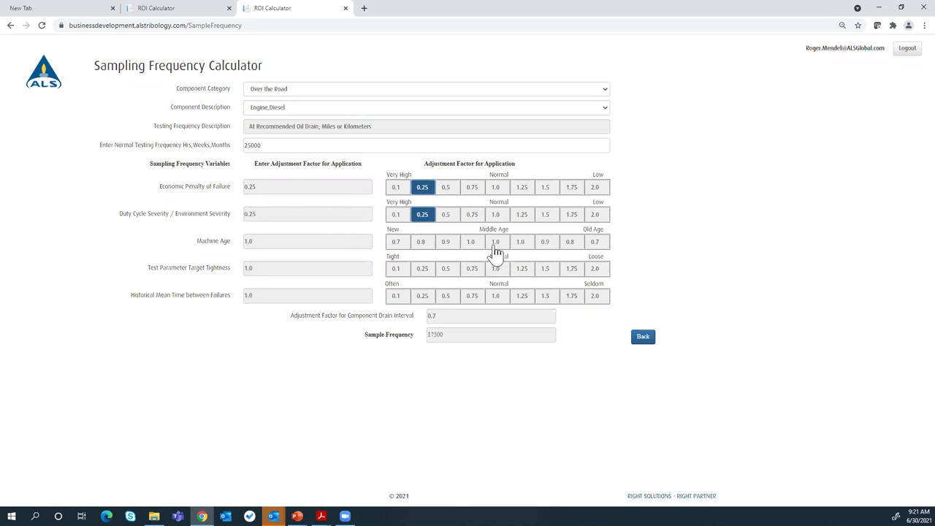
{"action": "left_click", "coordinate": [500, 247]}
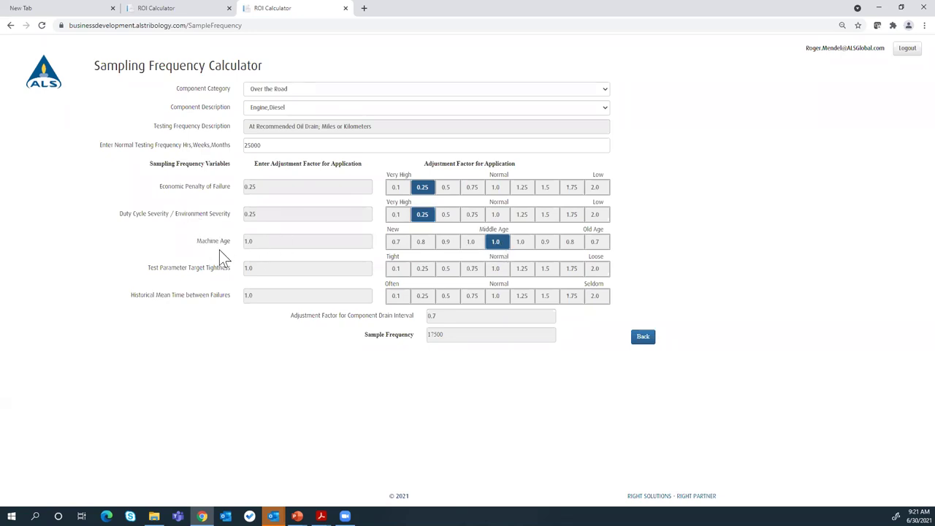
{"action": "mouse_move", "coordinate": [217, 245]}
{"action": "mouse_move", "coordinate": [193, 276]}
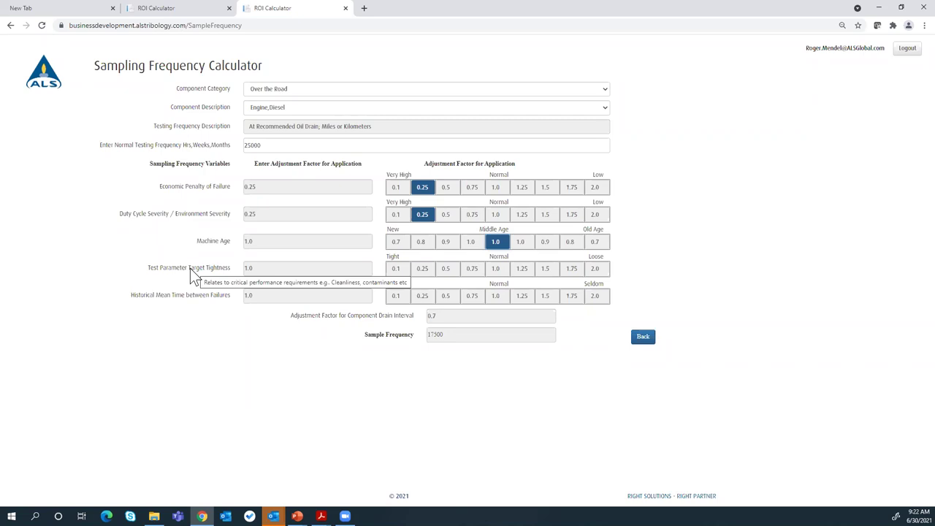
- Set target tightness to Normal (1.0) and the failure-interval factor to 0.5, then return to the portal home
{"action": "left_click", "coordinate": [495, 274]}
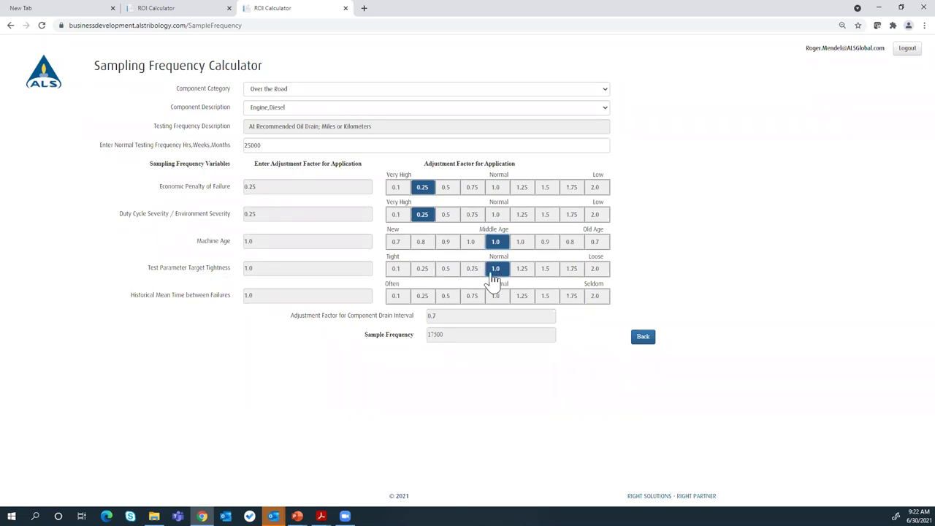
{"action": "left_click", "coordinate": [428, 299]}
{"action": "left_click", "coordinate": [446, 300]}
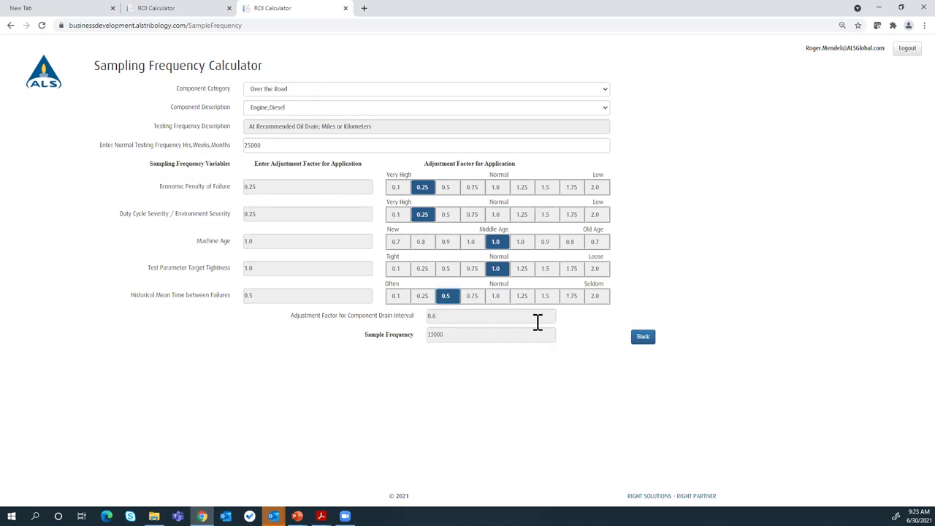
{"action": "left_click", "coordinate": [643, 338]}
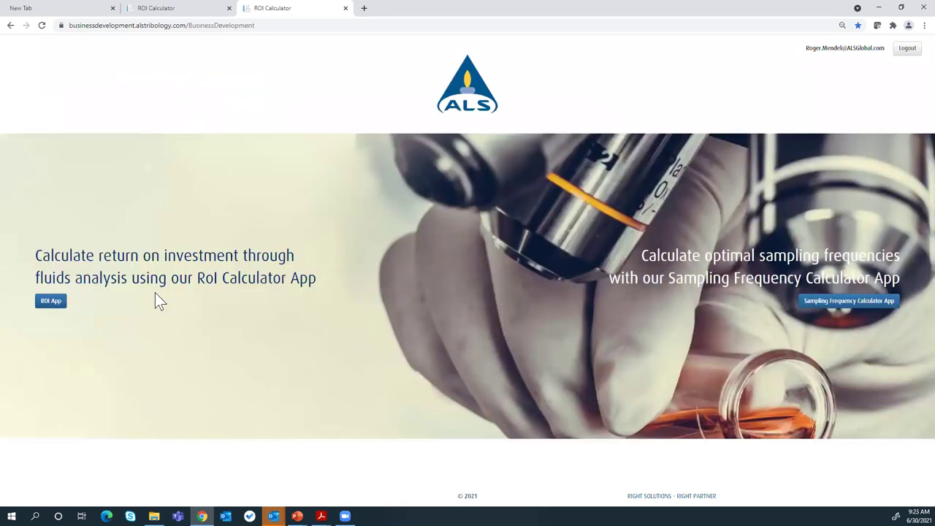
- Open the ROI App and resume the saved O&G onshore 032120 session
{"action": "left_click", "coordinate": [57, 309]}
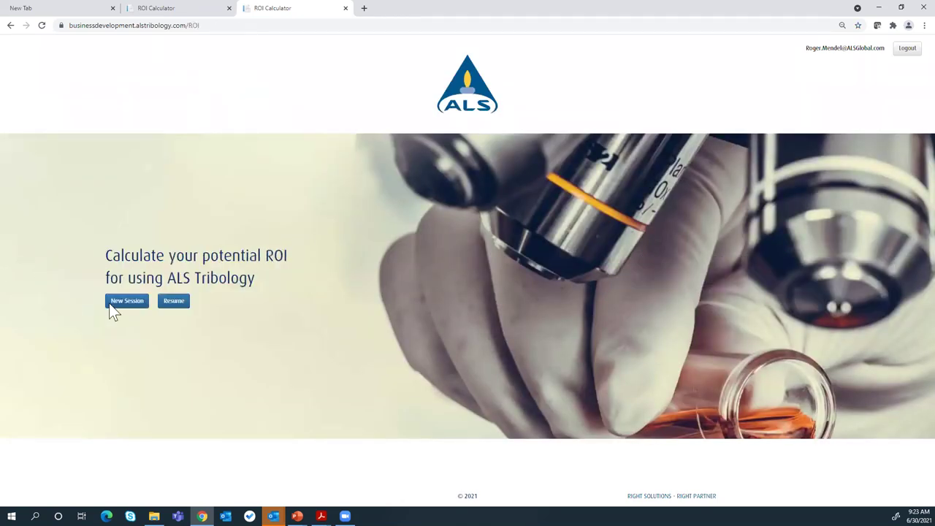
{"action": "left_click", "coordinate": [176, 302]}
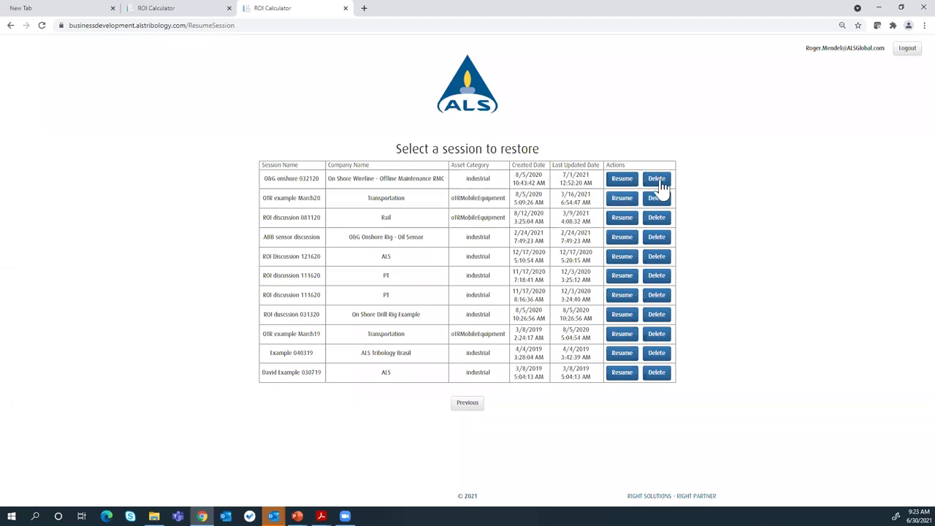
{"action": "left_click", "coordinate": [620, 180]}
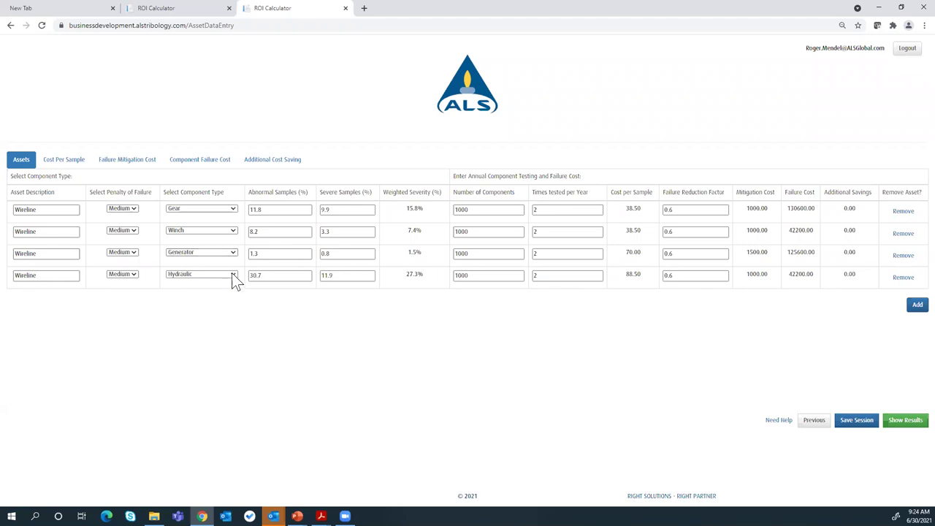
{"action": "left_click", "coordinate": [76, 204]}
{"action": "left_click", "coordinate": [234, 210]}
{"action": "left_click", "coordinate": [234, 210]}
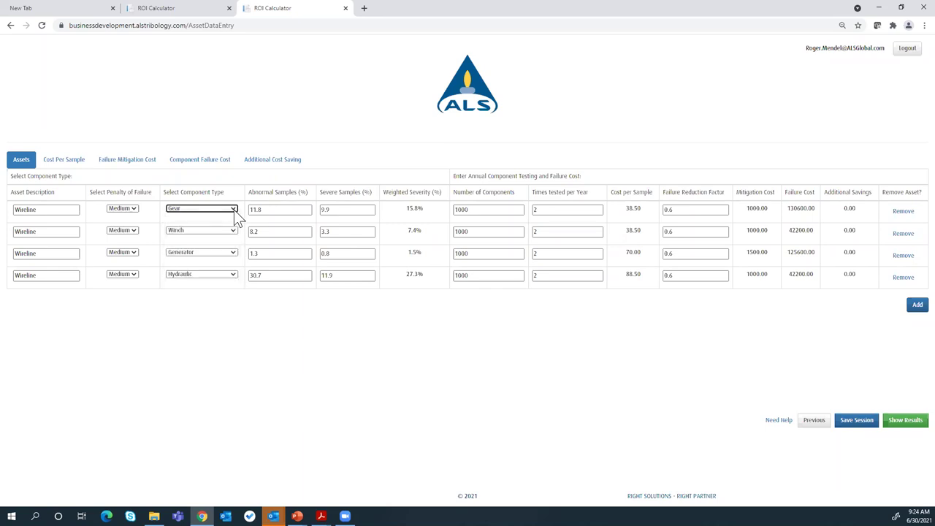
{"action": "left_click", "coordinate": [234, 210]}
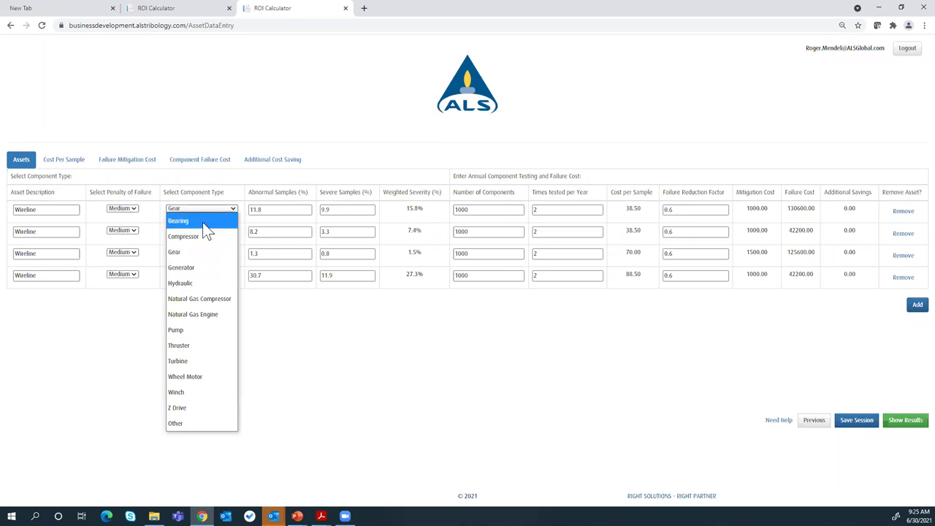
{"action": "left_click", "coordinate": [217, 223]}
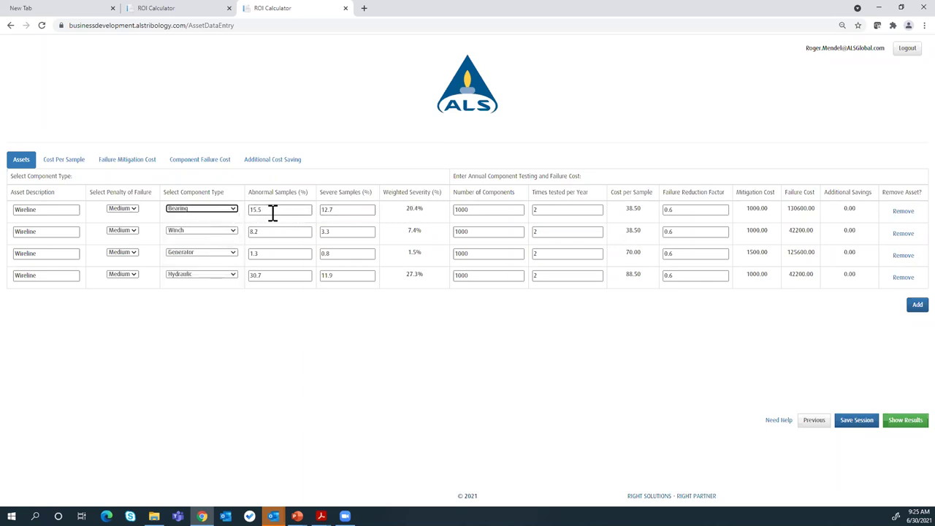
{"action": "left_click", "coordinate": [225, 210]}
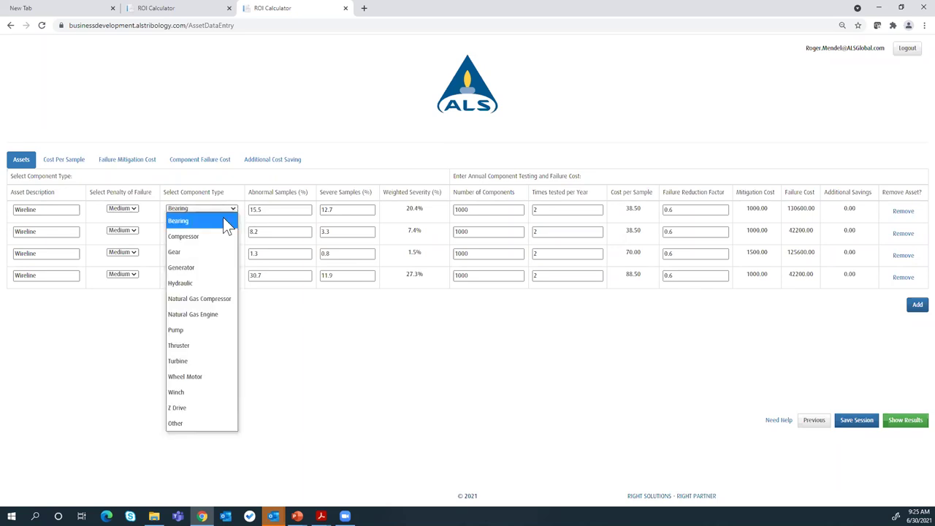
{"action": "left_click", "coordinate": [196, 250]}
{"action": "mouse_move", "coordinate": [271, 197]}
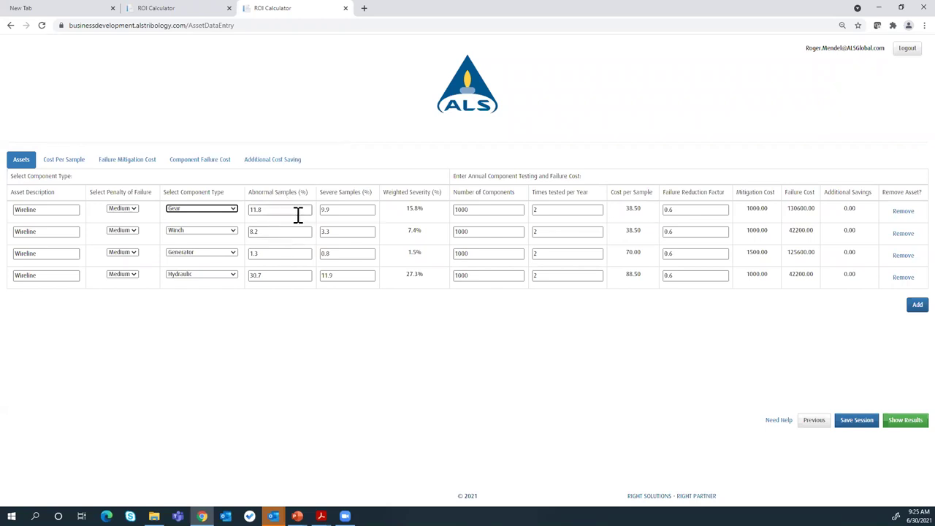
- Show the Cost Per Sample totals: Gear 38.50, Winch 38.50, Generator 70.00, Hydraulic 88.50
{"action": "mouse_move", "coordinate": [299, 214]}
{"action": "left_click", "coordinate": [556, 211]}
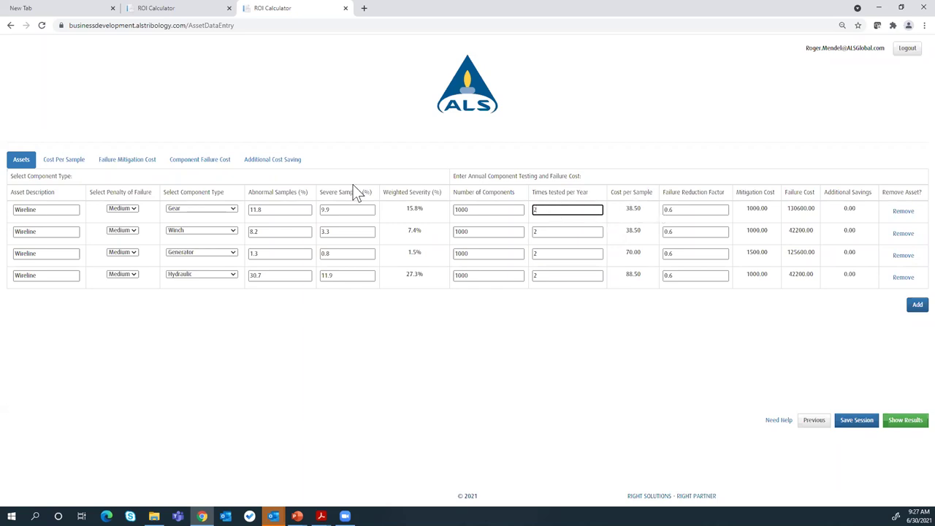
{"action": "left_click", "coordinate": [74, 166]}
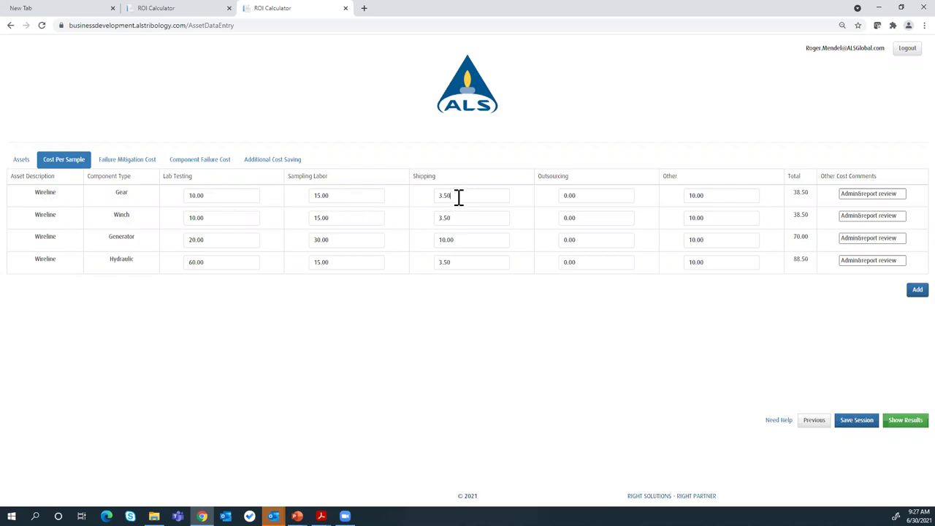
{"action": "left_click", "coordinate": [722, 196]}
{"action": "left_click", "coordinate": [894, 195]}
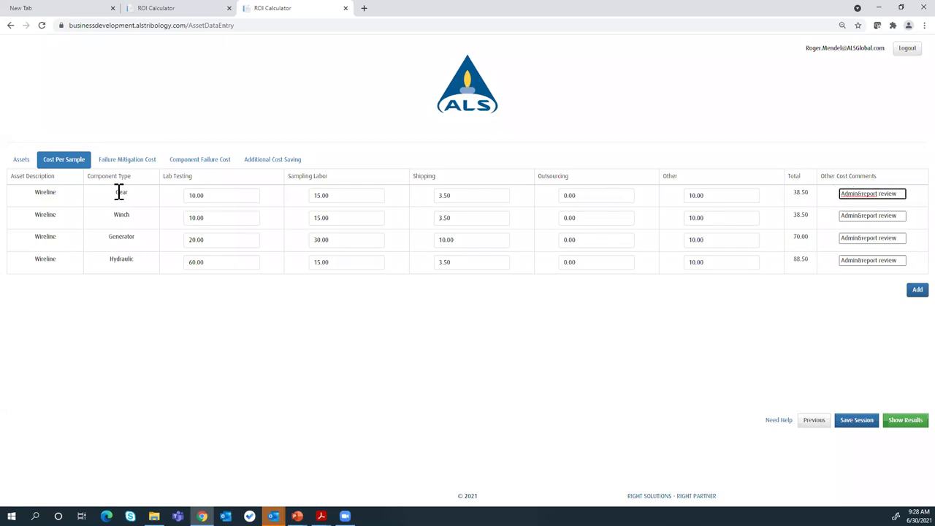
- Check the first asset's failure reduction factor on Assets, then view the Failure Mitigation Cost totals
{"action": "left_click", "coordinate": [20, 163]}
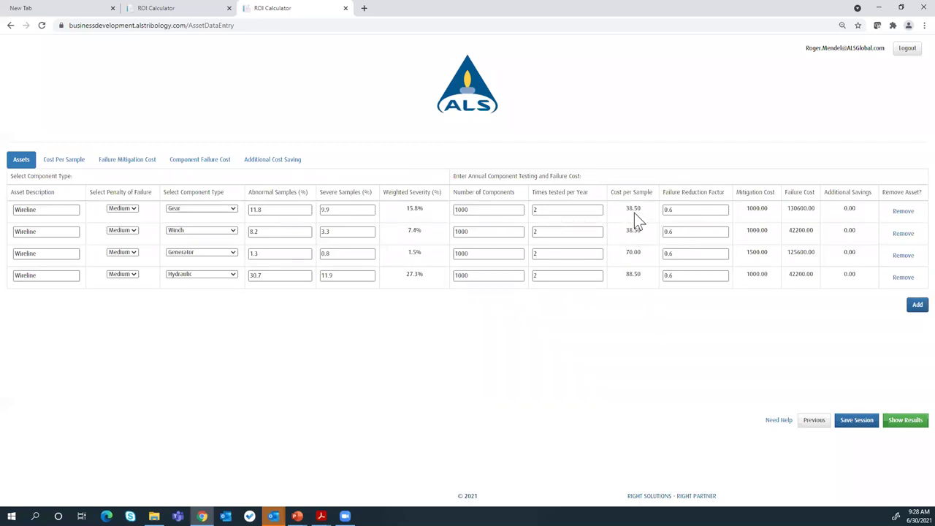
{"action": "left_click", "coordinate": [696, 212]}
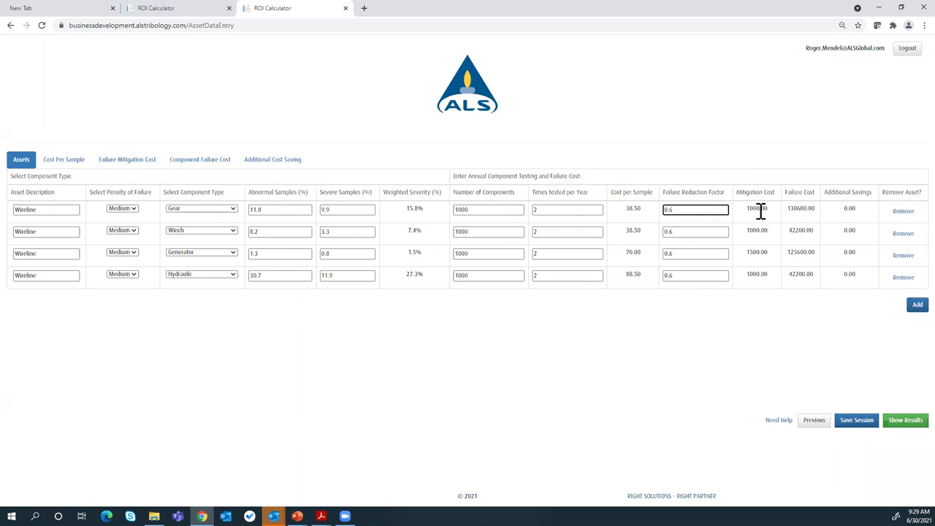
{"action": "left_click", "coordinate": [143, 167]}
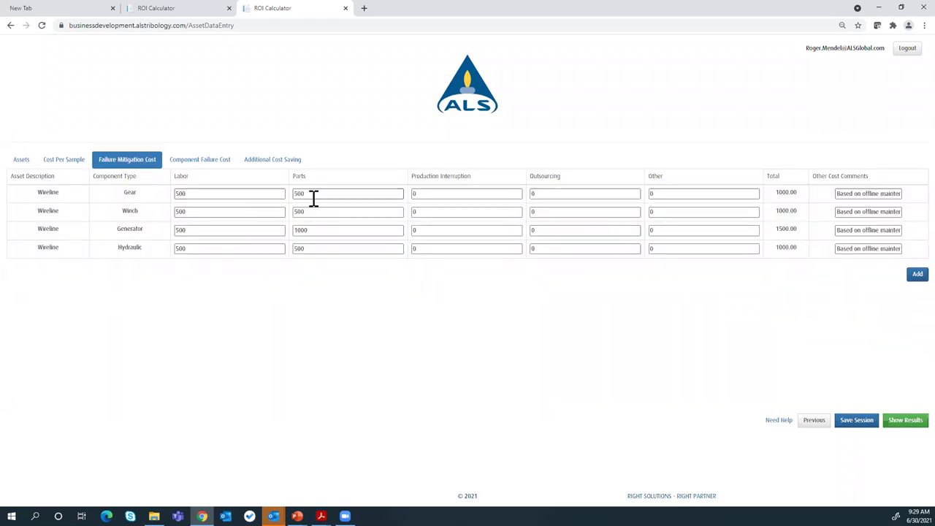
{"action": "left_click", "coordinate": [863, 195]}
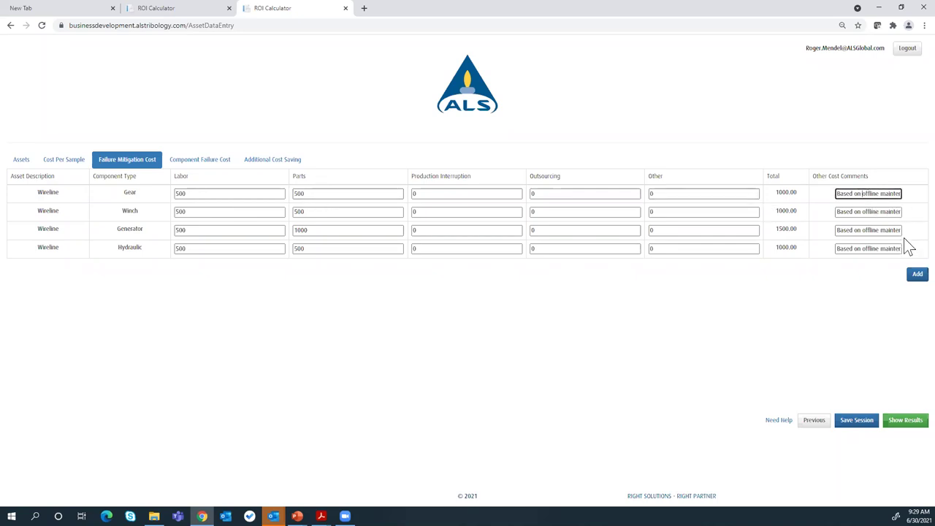
{"action": "key", "text": "Right"}
{"action": "key", "text": "Right"}
{"action": "key", "text": "Right"}
{"action": "key", "text": "Right"}
{"action": "key", "text": "Right"}
{"action": "key", "text": "Right"}
{"action": "key", "text": "Right"}
{"action": "key", "text": "Right"}
{"action": "key", "text": "Right"}
{"action": "key", "text": "Right"}
{"action": "key", "text": "Right"}
{"action": "key", "text": "Right"}
{"action": "key", "text": "Right"}
{"action": "key", "text": "Right"}
{"action": "key", "text": "Right"}
{"action": "key", "text": "Right"}
{"action": "key", "text": "Right"}
{"action": "key", "text": "Right"}
{"action": "key", "text": "Right"}
{"action": "key", "text": "Right"}
{"action": "type", "text": "to chan"}
{"action": "key", "text": "Left"}
{"action": "key", "text": "Left"}
{"action": "key", "text": "Left"}
{"action": "key", "text": "Left"}
{"action": "key", "text": "Left"}
{"action": "key", "text": "Left"}
{"action": "key", "text": "Left"}
{"action": "key", "text": "Left"}
{"action": "key", "text": "Left"}
{"action": "key", "text": "Left"}
{"action": "key", "text": "Left"}
{"action": "key", "text": "Left"}
{"action": "key", "text": "Left"}
{"action": "key", "text": "Left"}
{"action": "key", "text": "Left"}
{"action": "key", "text": "Left"}
{"action": "key", "text": "Left"}
{"action": "key", "text": "Left"}
{"action": "key", "text": "Left"}
{"action": "key", "text": "Left"}
{"action": "key", "text": "Right"}
{"action": "key", "text": "Right"}
{"action": "key", "text": "Right"}
{"action": "key", "text": "Right"}
{"action": "key", "text": "Right"}
{"action": "key", "text": "Right"}
{"action": "key", "text": "Right"}
{"action": "key", "text": "Right"}
{"action": "key", "text": "Right"}
{"action": "key", "text": "Right"}
{"action": "key", "text": "Right"}
{"action": "key", "text": "Right"}
{"action": "key", "text": "Right"}
{"action": "key", "text": "Right"}
{"action": "key", "text": "Right"}
{"action": "key", "text": "Right"}
{"action": "key", "text": "Right"}
{"action": "key", "text": "Right"}
{"action": "key", "text": "Right"}
{"action": "key", "text": "Right"}
{"action": "type", "text": "g"}
{"action": "key", "text": "Right"}
{"action": "key", "text": "Right"}
{"action": "key", "text": "Right"}
{"action": "left_click", "coordinate": [21, 160]}
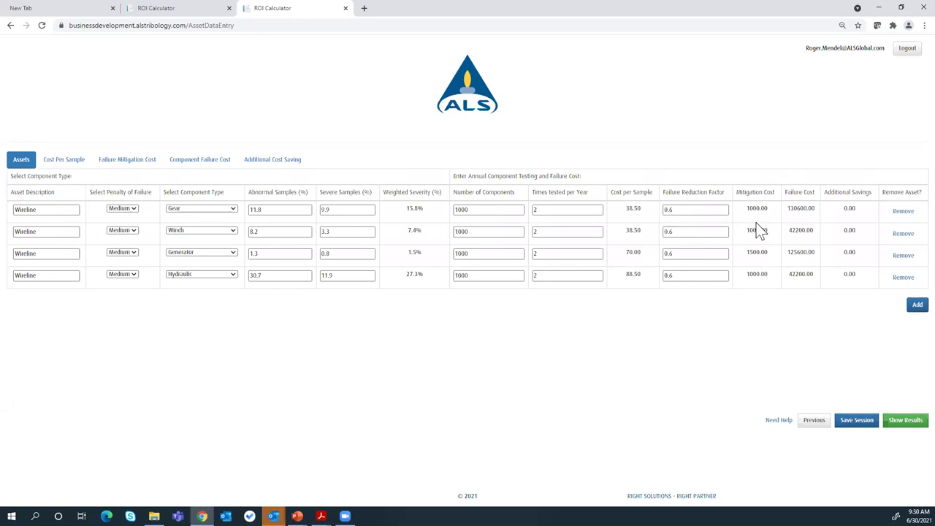
{"action": "left_click", "coordinate": [195, 162]}
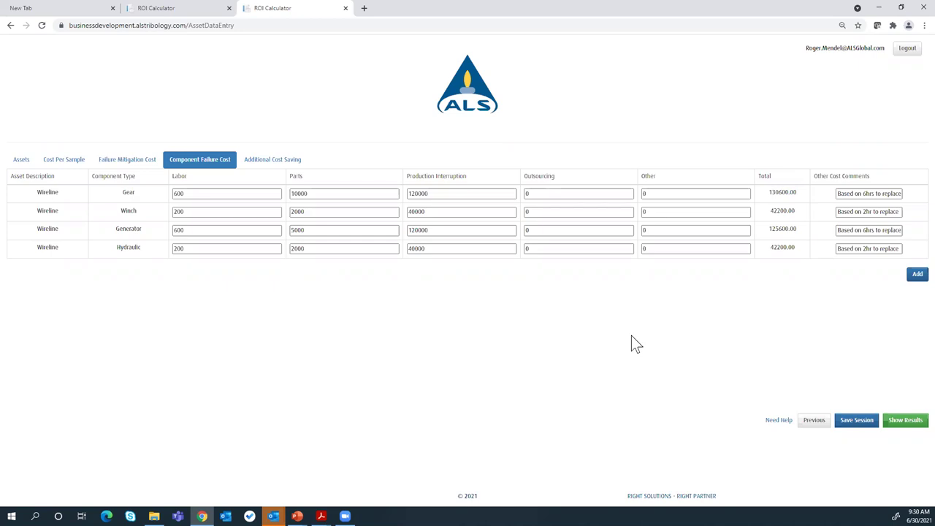
- Append 'gear system while online. $20000 per hour' to the Gear row's cost comment
{"action": "left_click", "coordinate": [220, 194]}
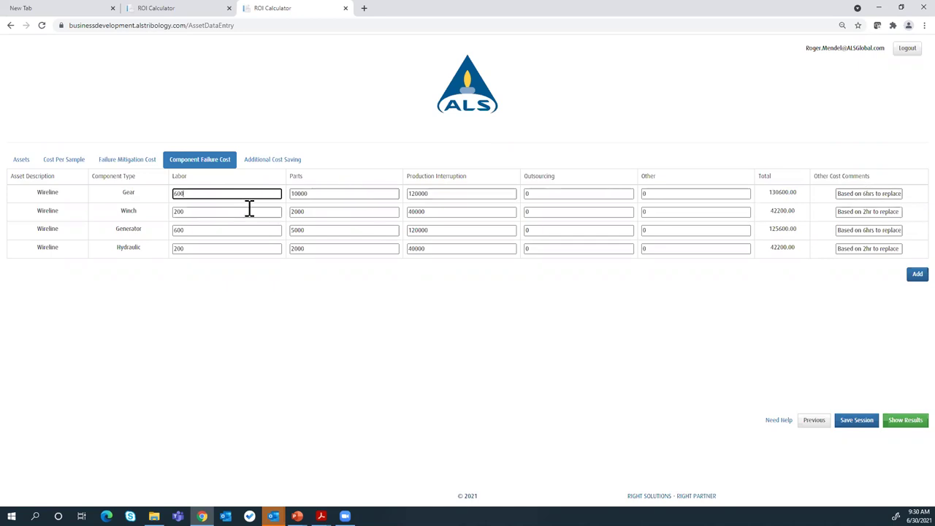
{"action": "left_click", "coordinate": [341, 195]}
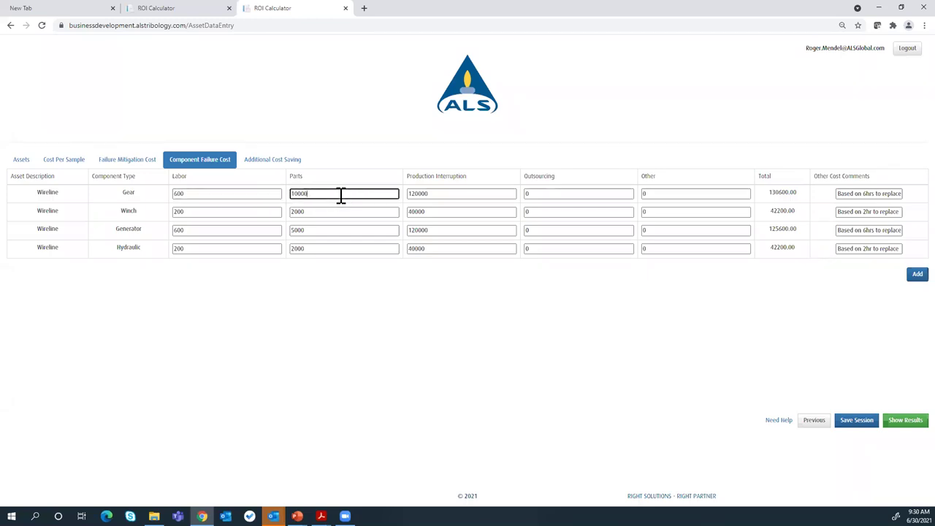
{"action": "left_click", "coordinate": [460, 194]}
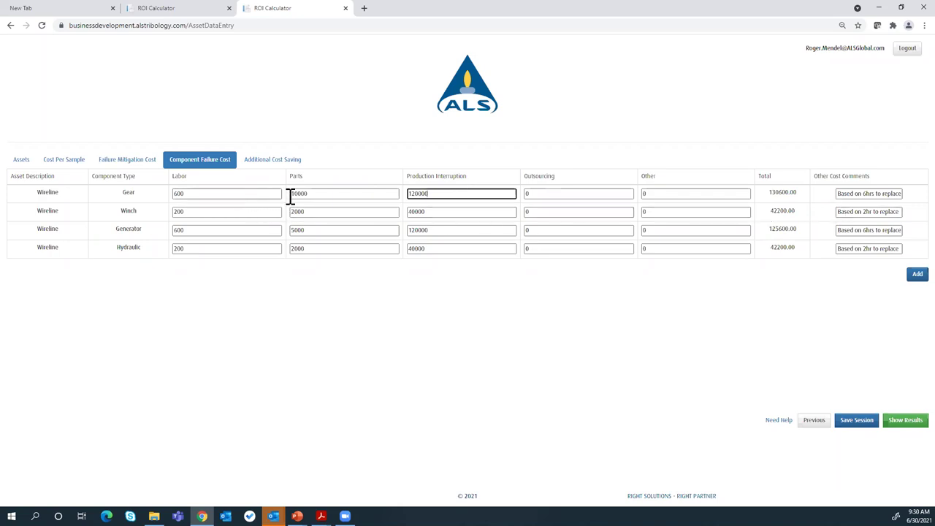
{"action": "left_click", "coordinate": [860, 193]}
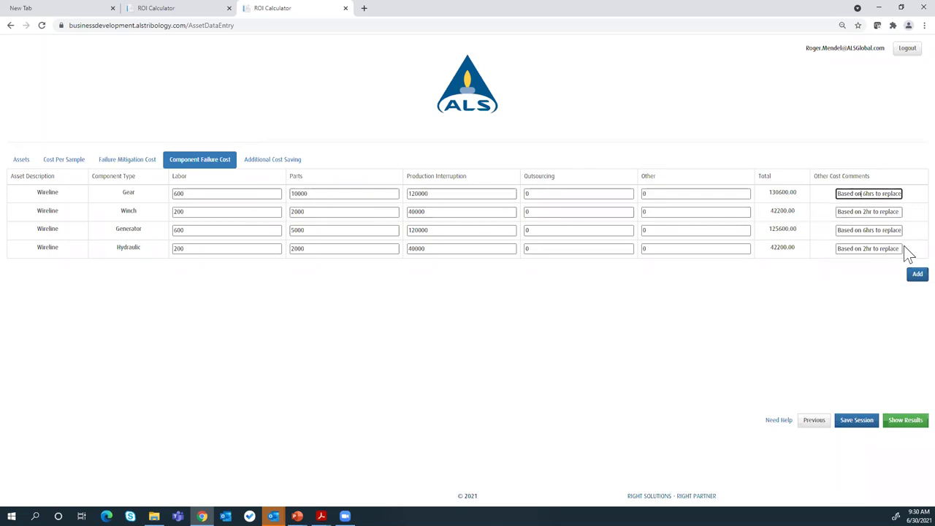
{"action": "type", "text": "gear system while online"}
{"action": "type", "text": ". $20000 per hou"}
{"action": "type", "text": "r"}
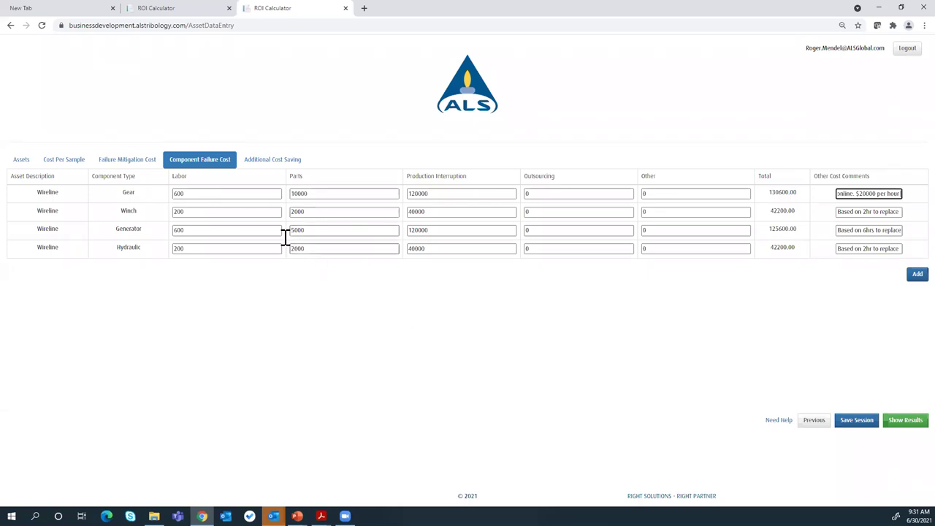
{"action": "left_click", "coordinate": [28, 162]}
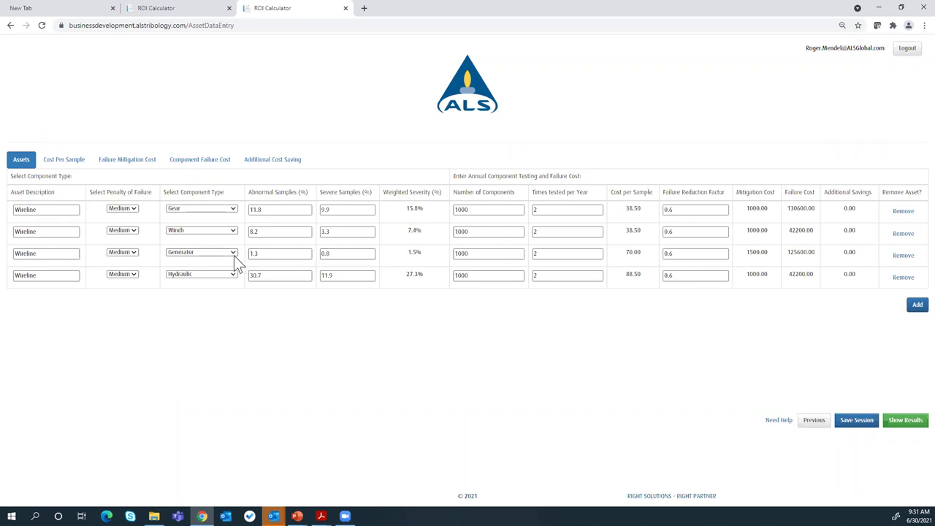
- Show the zero Additional Cost Saving figures for the four Wireline components, then compute the ROI results
{"action": "mouse_move", "coordinate": [274, 190]}
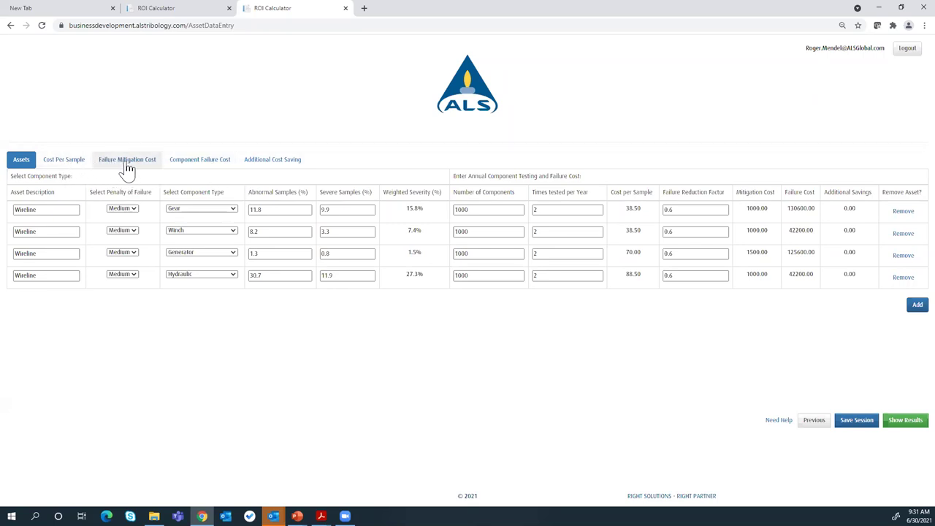
{"action": "left_click", "coordinate": [299, 165]}
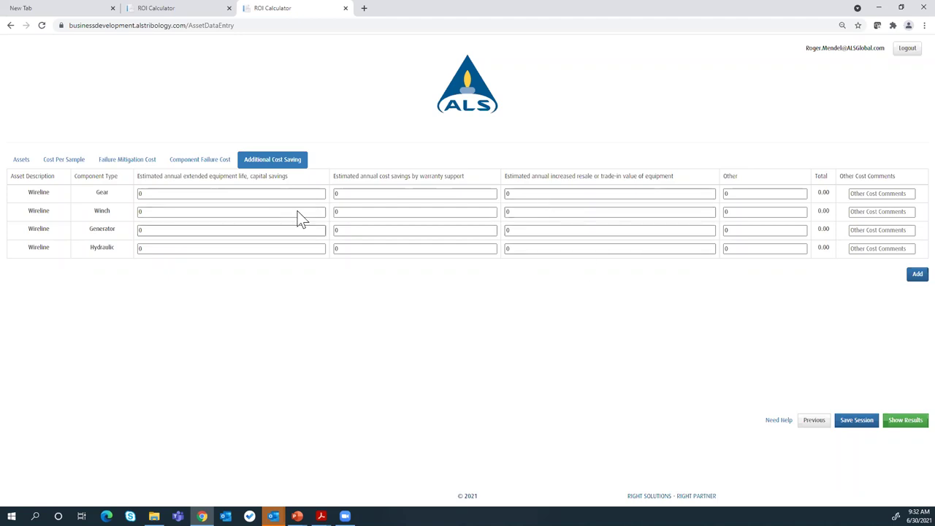
{"action": "left_click", "coordinate": [907, 423]}
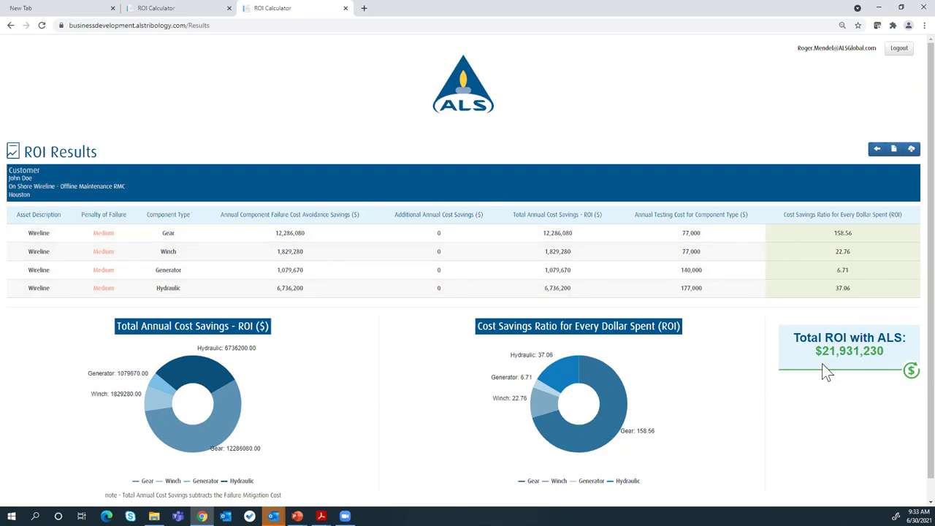
- Leave the $21,931,230 ROI Results page and return to the Wireline asset data entry table
{"action": "left_click", "coordinate": [877, 152]}
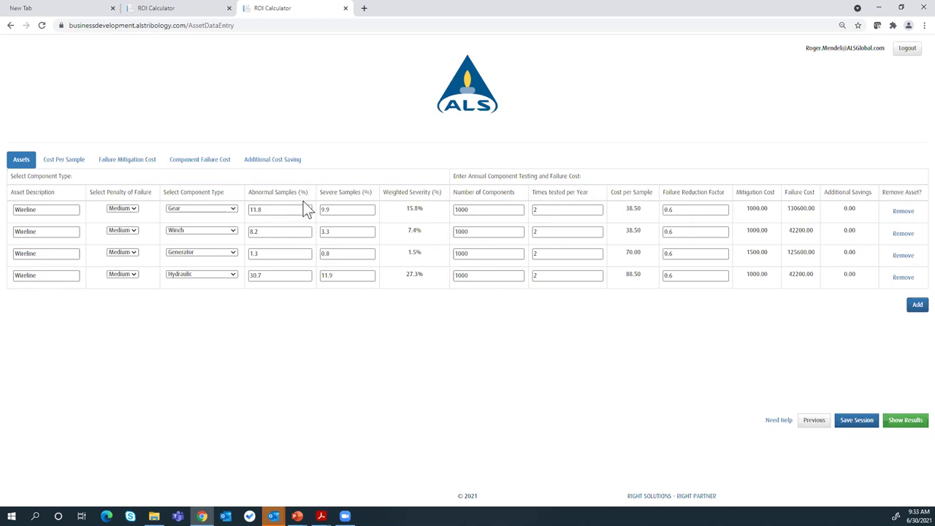
- Step back to the Client Information page, then to the ROI calculator's session start page
{"action": "mouse_move", "coordinate": [288, 205]}
{"action": "left_click", "coordinate": [816, 422]}
{"action": "left_click", "coordinate": [676, 279]}
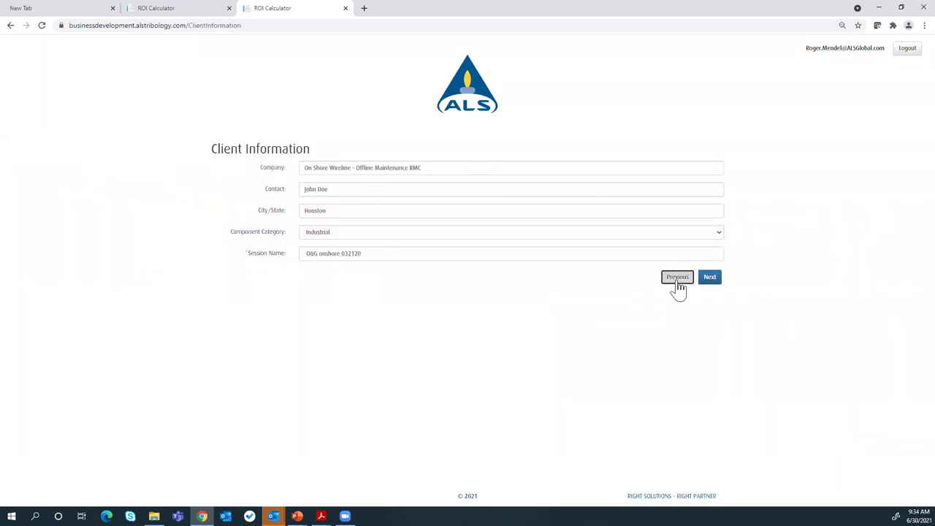
{"action": "left_click", "coordinate": [39, 306]}
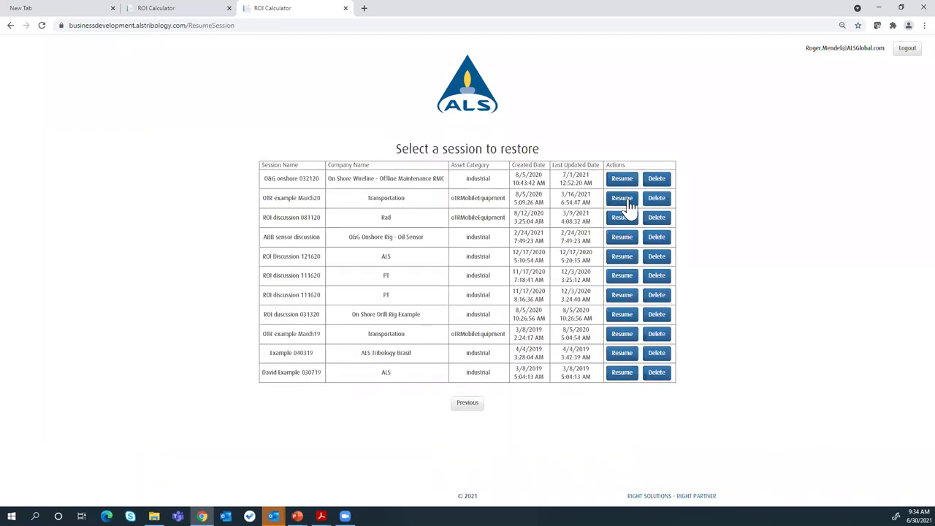
- Resume the saved OTR example March20 session
{"action": "left_click", "coordinate": [625, 200]}
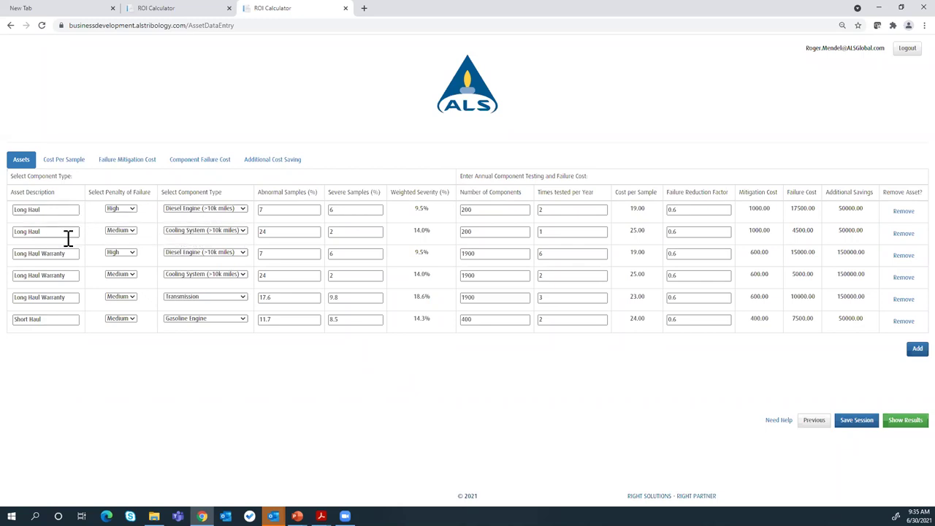
{"action": "left_click", "coordinate": [243, 209]}
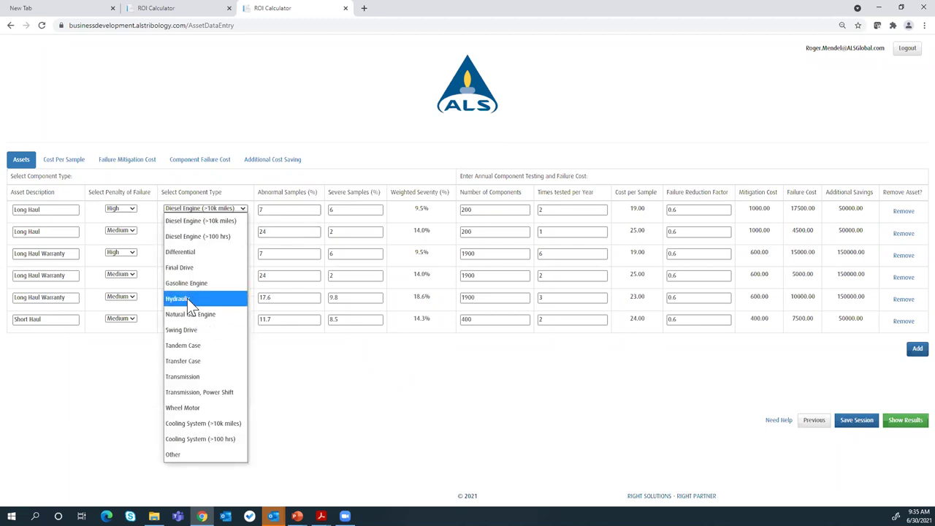
{"action": "left_click", "coordinate": [187, 298]}
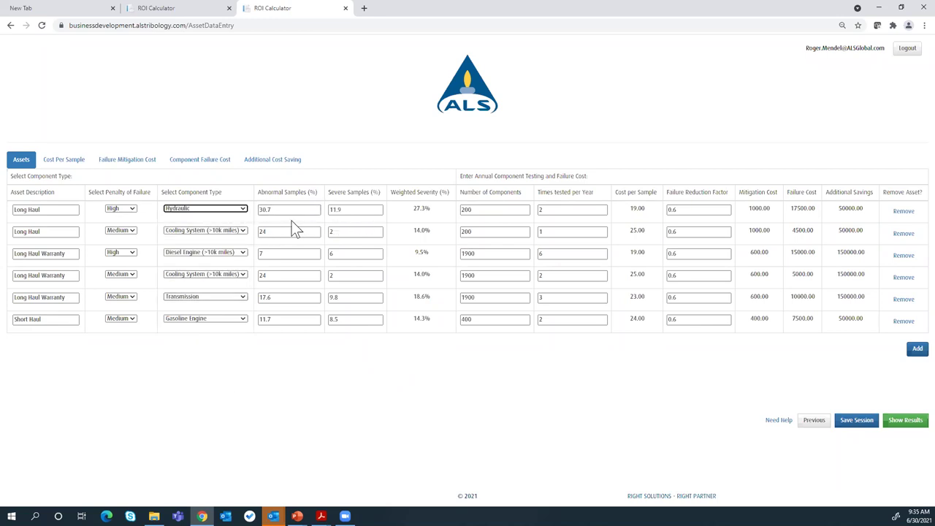
{"action": "left_click", "coordinate": [242, 209]}
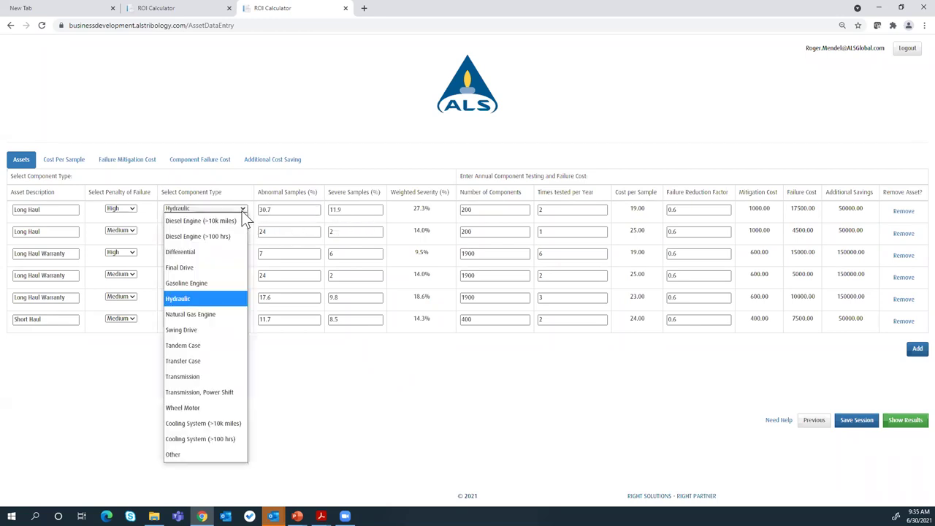
{"action": "key", "text": "Escape"}
{"action": "key", "text": "Up"}
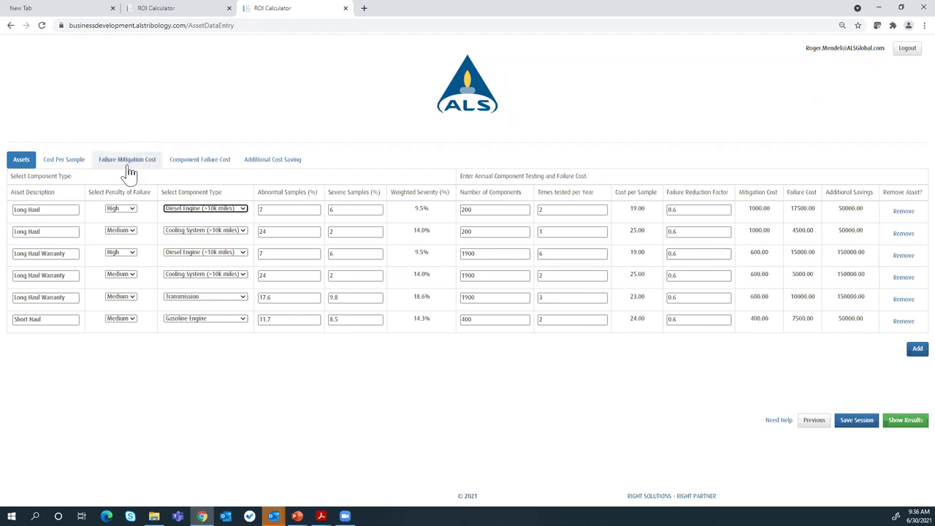
{"action": "left_click", "coordinate": [67, 174]}
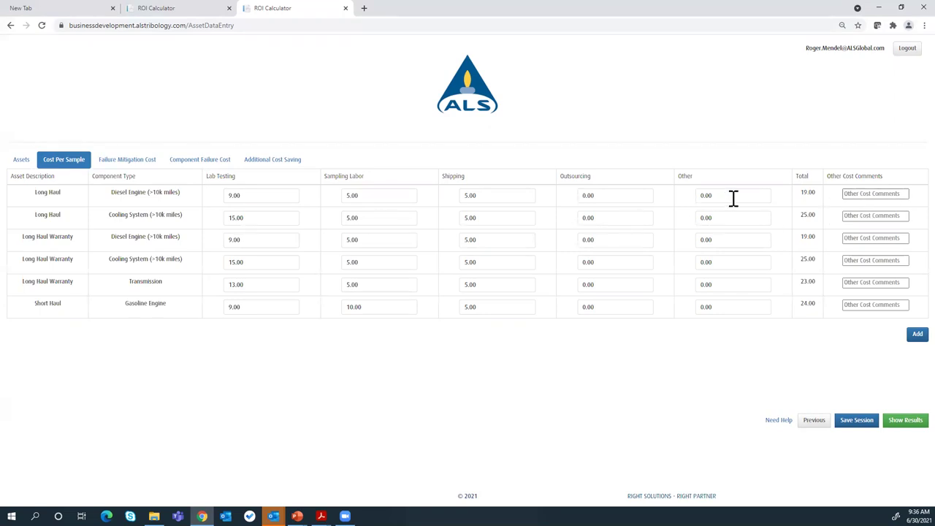
- Move from the per-sample costs to the six OTR assets' failure mitigation costs
{"action": "left_click", "coordinate": [130, 165]}
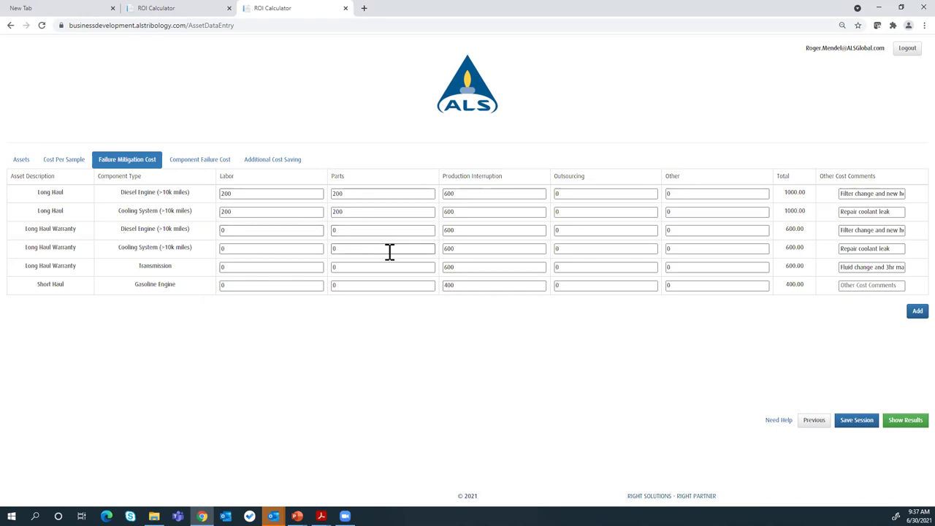
- Review rows 3–4 production interruption costs and comments like 'Repair coolant leak', then view component failure costs
{"action": "left_click", "coordinate": [464, 230]}
{"action": "left_click", "coordinate": [468, 249]}
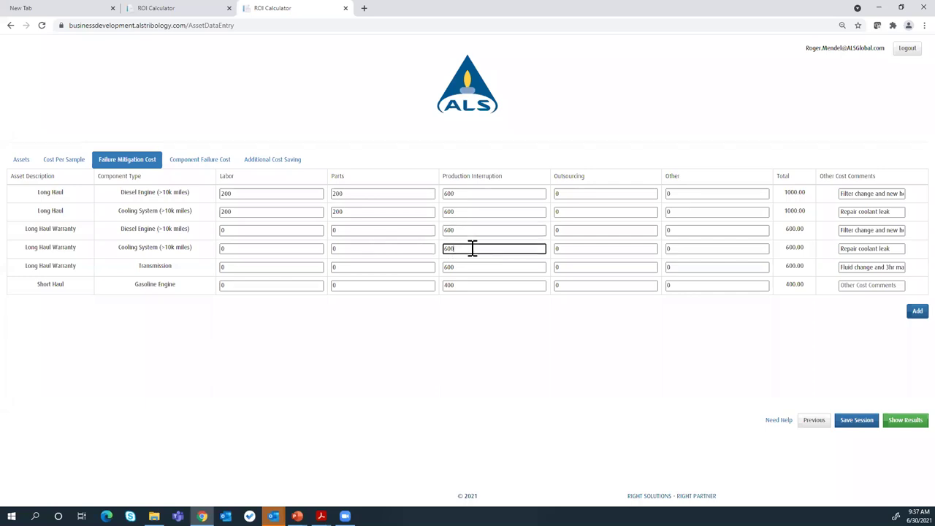
{"action": "left_click", "coordinate": [863, 251]}
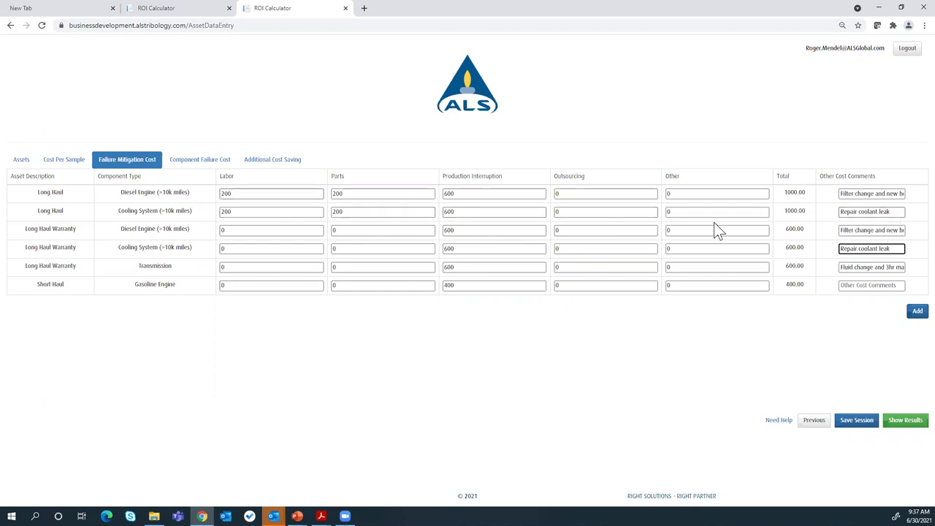
{"action": "left_click", "coordinate": [873, 232]}
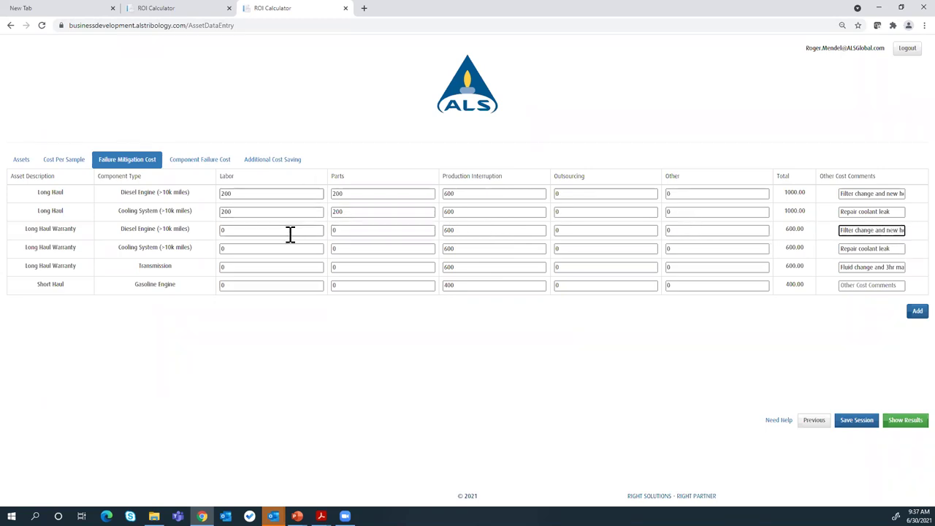
{"action": "left_click", "coordinate": [220, 165]}
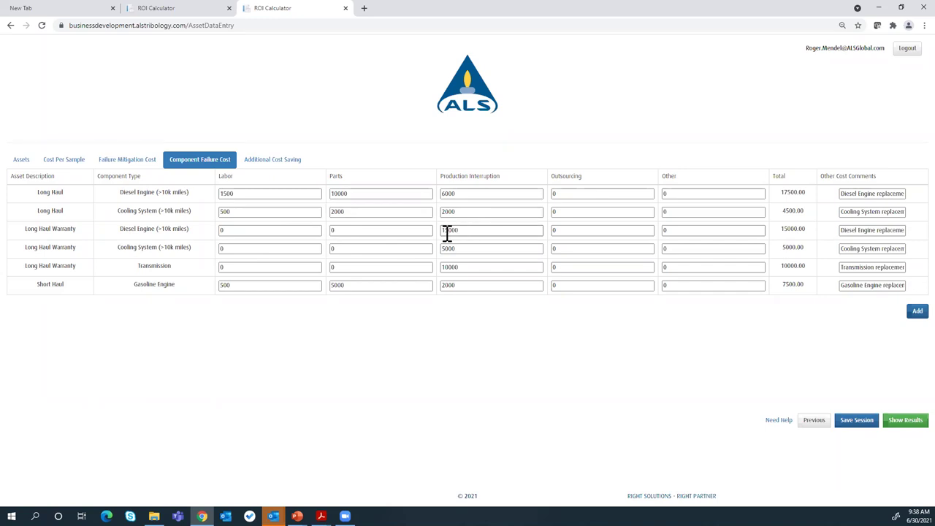
- Append '. 3days maintenance' to the Long Haul Warranty diesel engine's comment, then view additional cost savings
{"action": "left_click", "coordinate": [871, 230]}
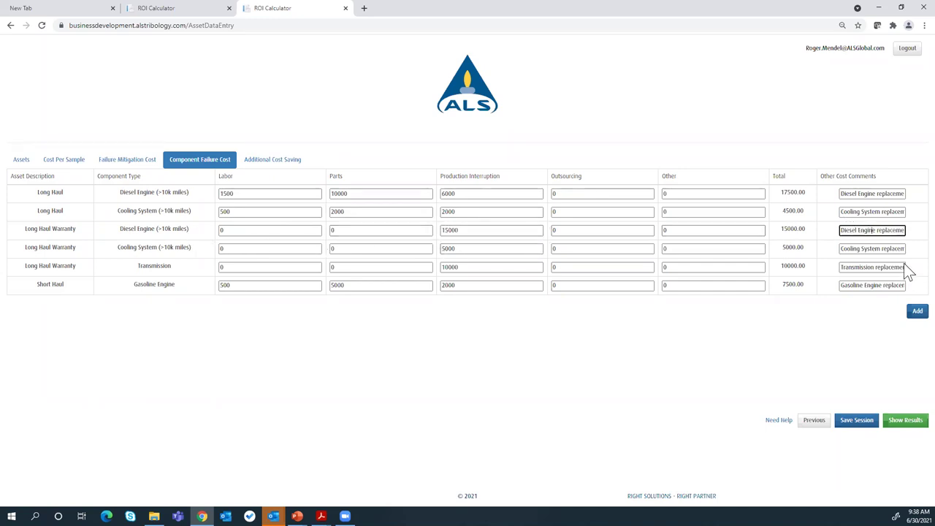
{"action": "type", "text": ". 3days maintenance"}
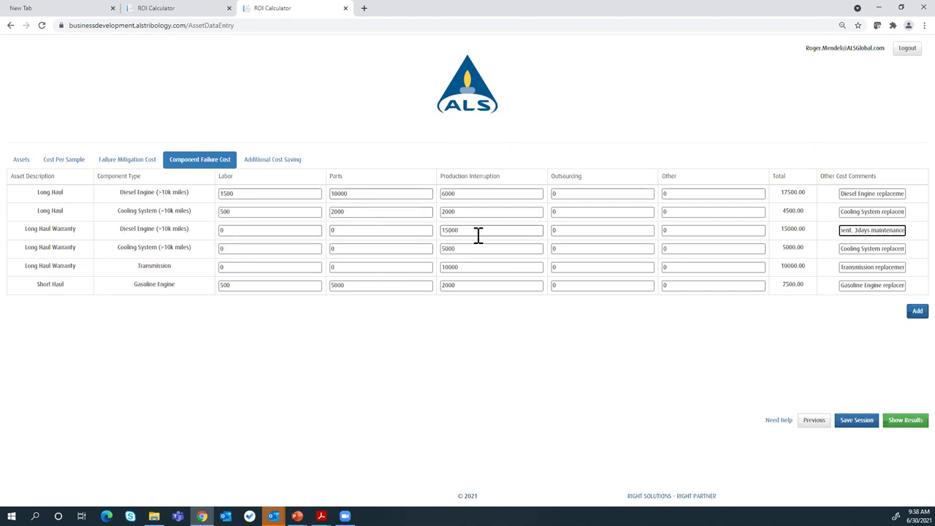
{"action": "left_click", "coordinate": [293, 163]}
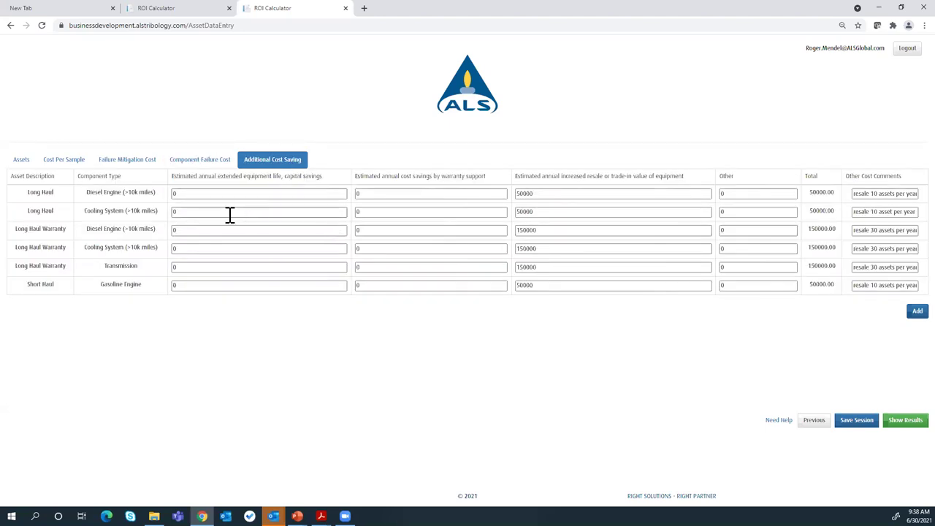
{"action": "left_click", "coordinate": [198, 168]}
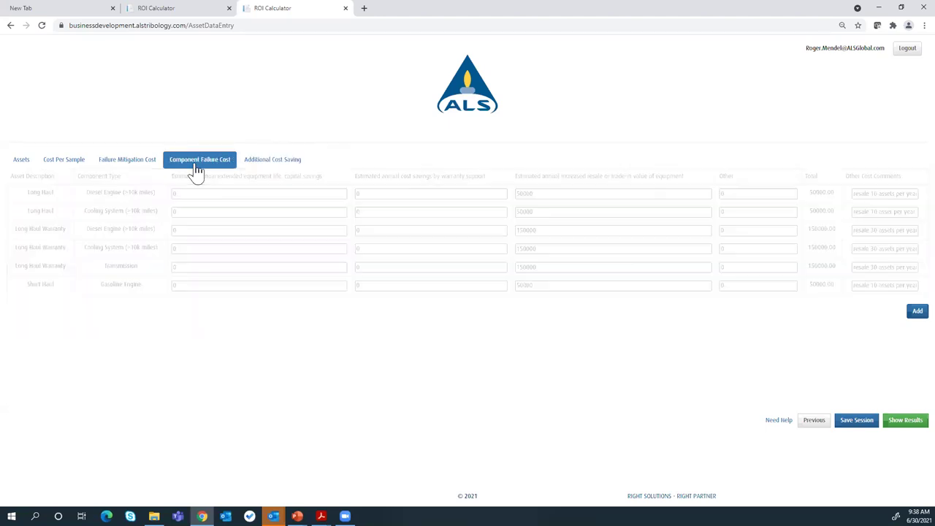
{"action": "left_click", "coordinate": [263, 162]}
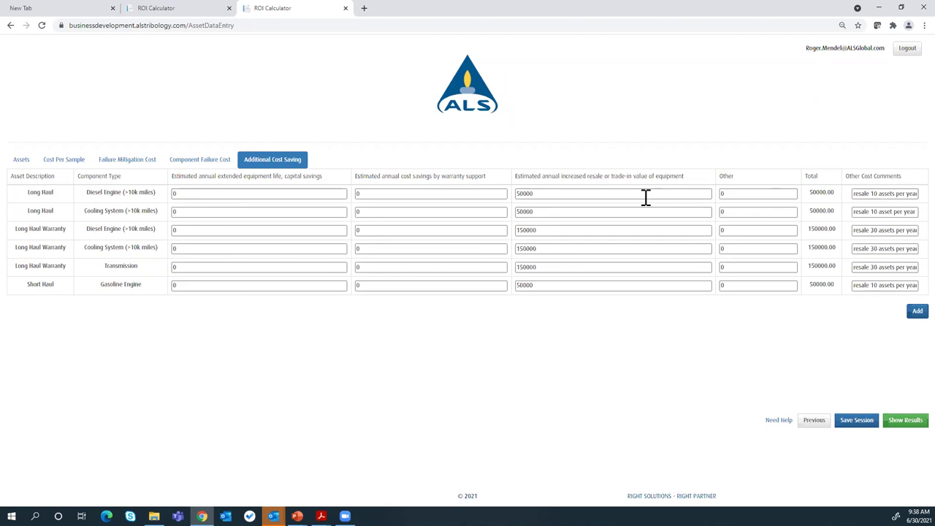
{"action": "left_click", "coordinate": [548, 194]}
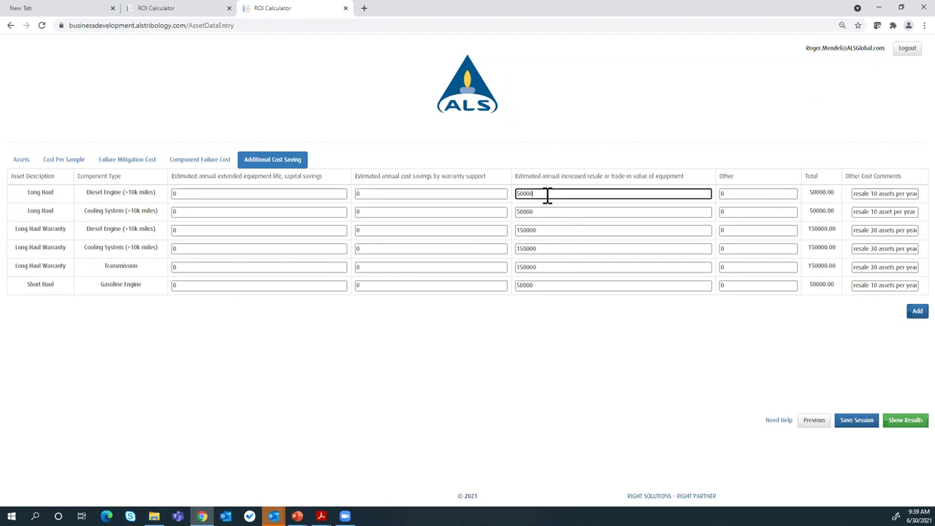
{"action": "left_click", "coordinate": [885, 194]}
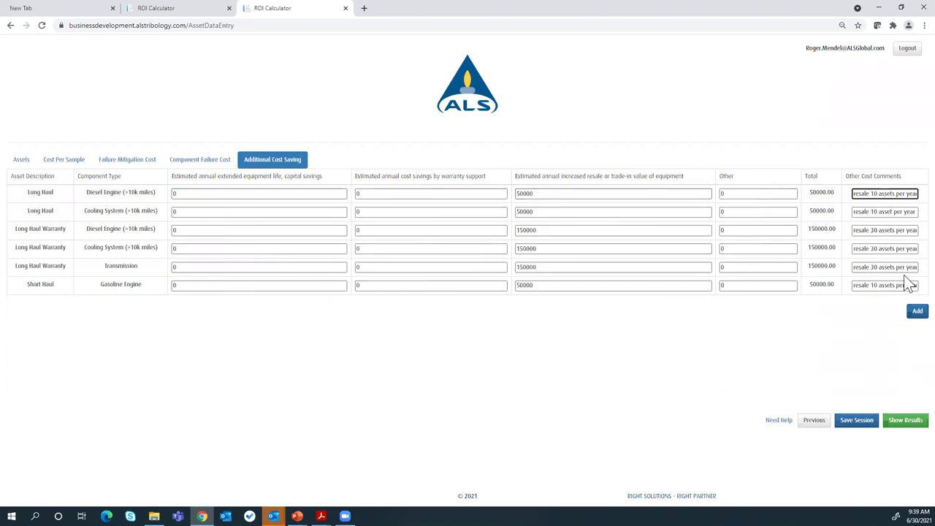
{"action": "left_click", "coordinate": [884, 231]}
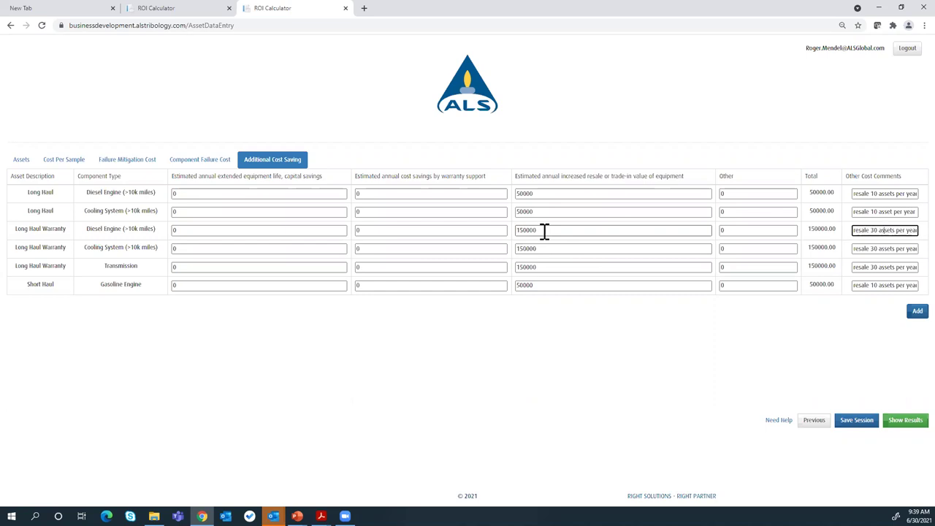
{"action": "left_click", "coordinate": [912, 425]}
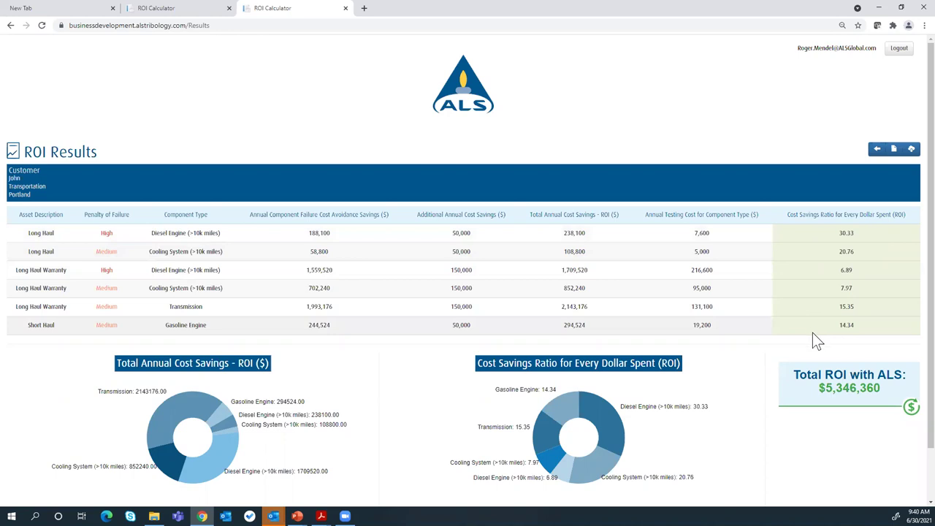
- Minimize the browser and advance the slideshow to slide 12, 'Conclusion'
{"action": "left_click", "coordinate": [879, 8]}
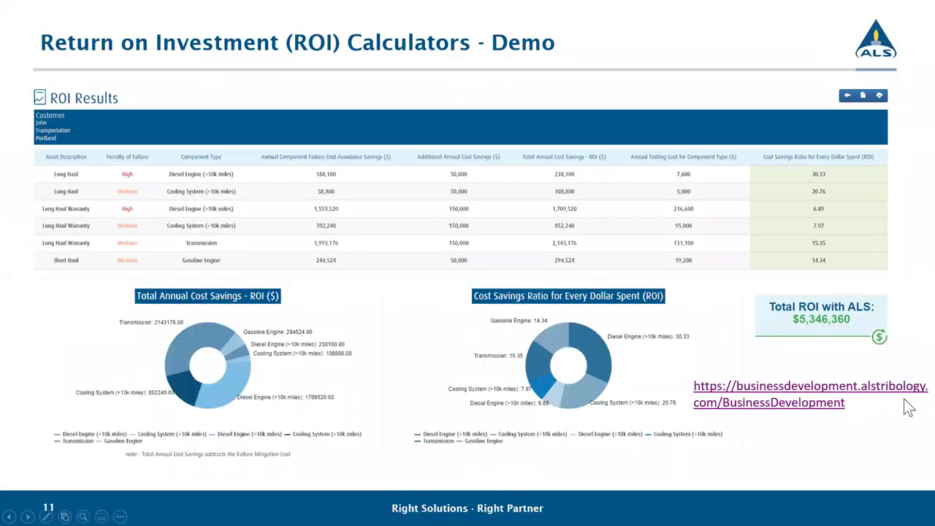
{"action": "key", "text": "Right"}
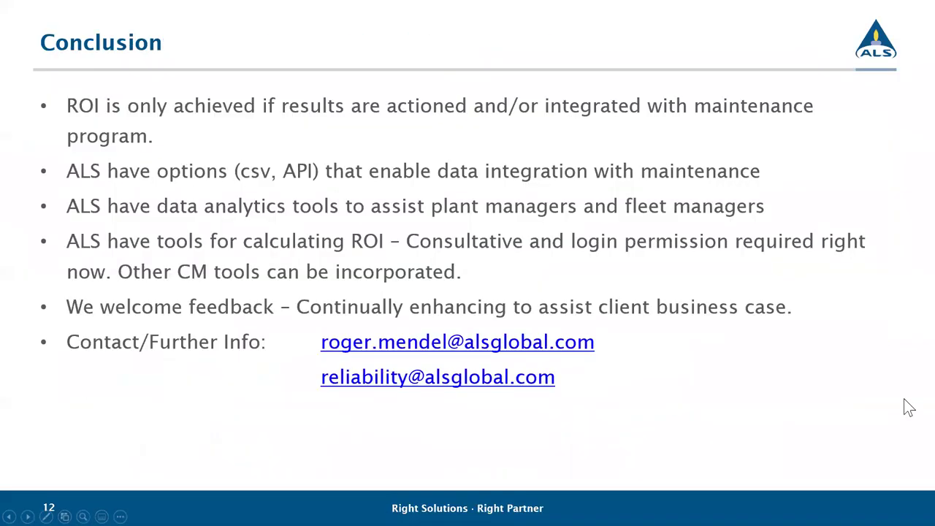